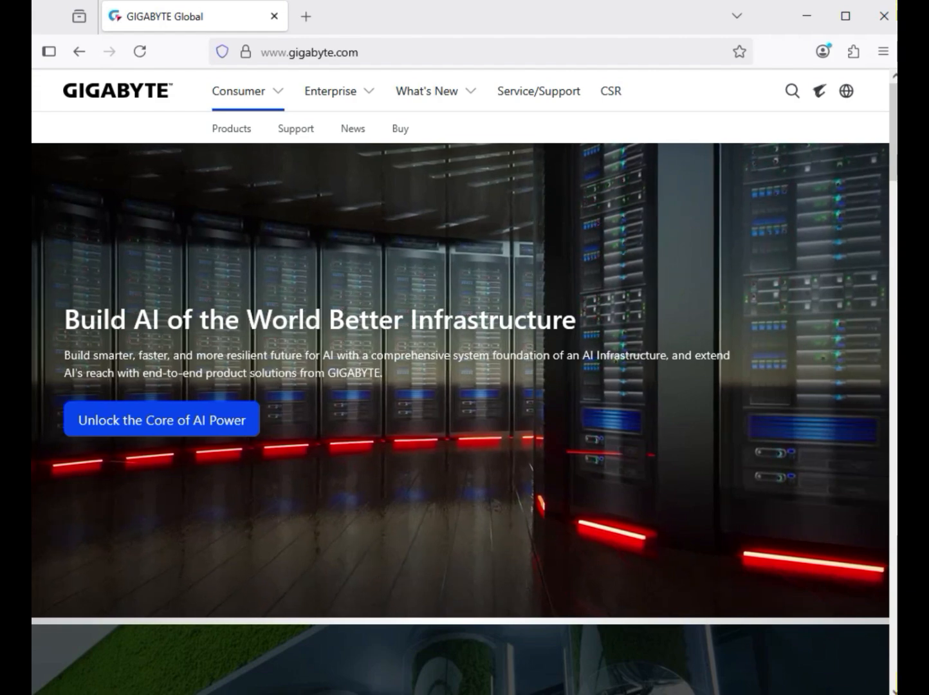
Step: Search the GIGABYTE site for "B760M G AX", filter the results to products, and open the B760M G AX (rev. 1.0) page
left_click(792, 91)
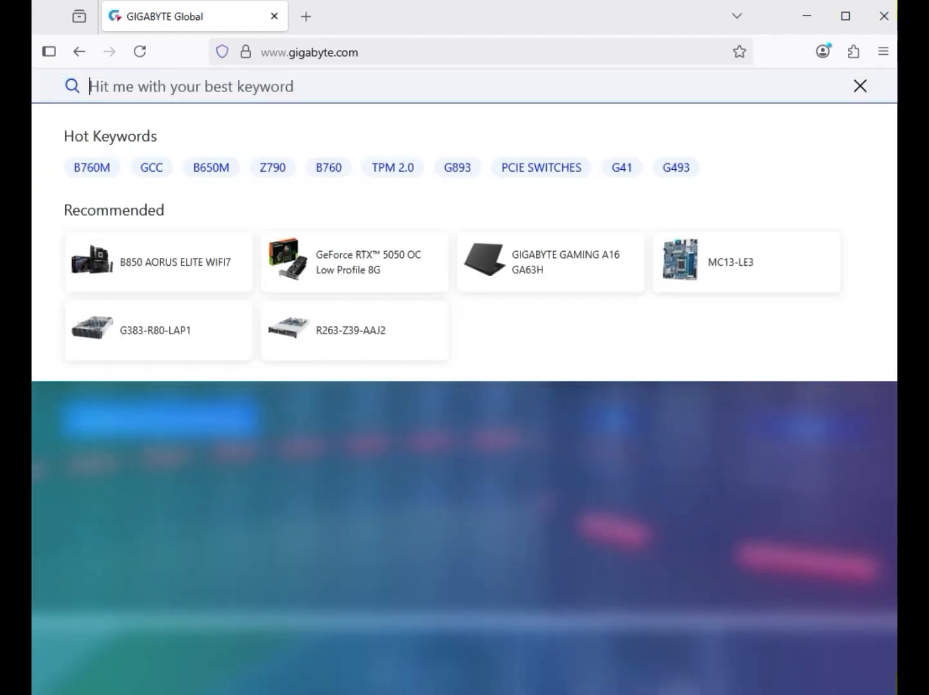
type("B760M G AX")
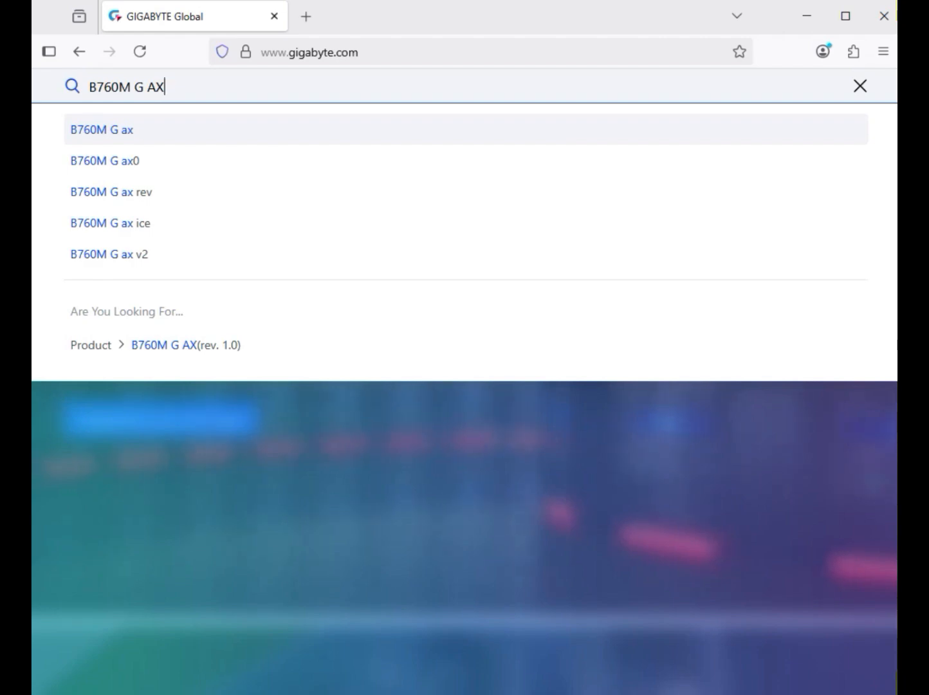
key("Return")
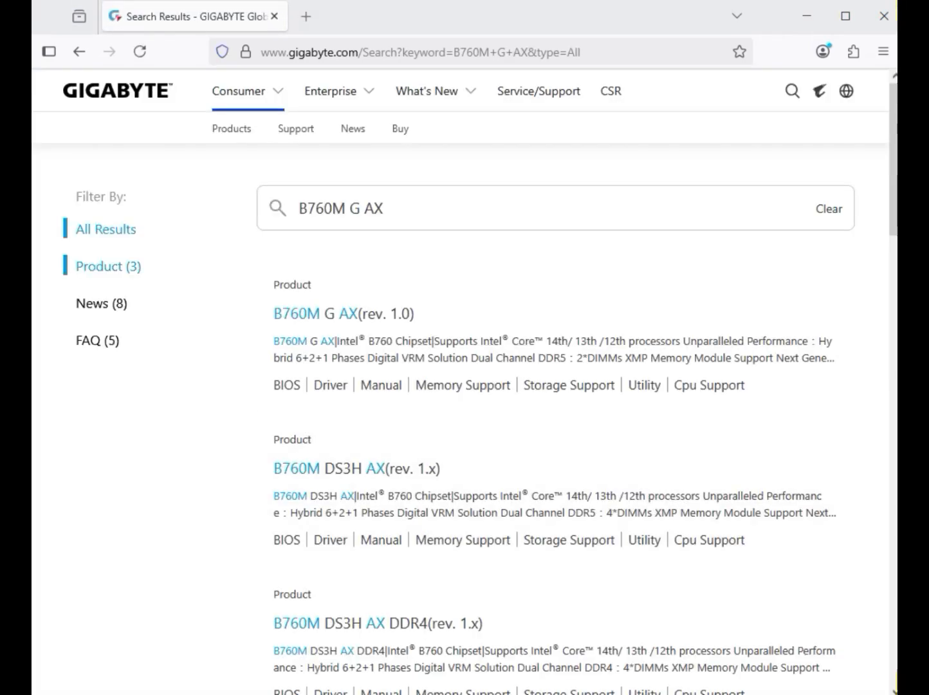
left_click(108, 266)
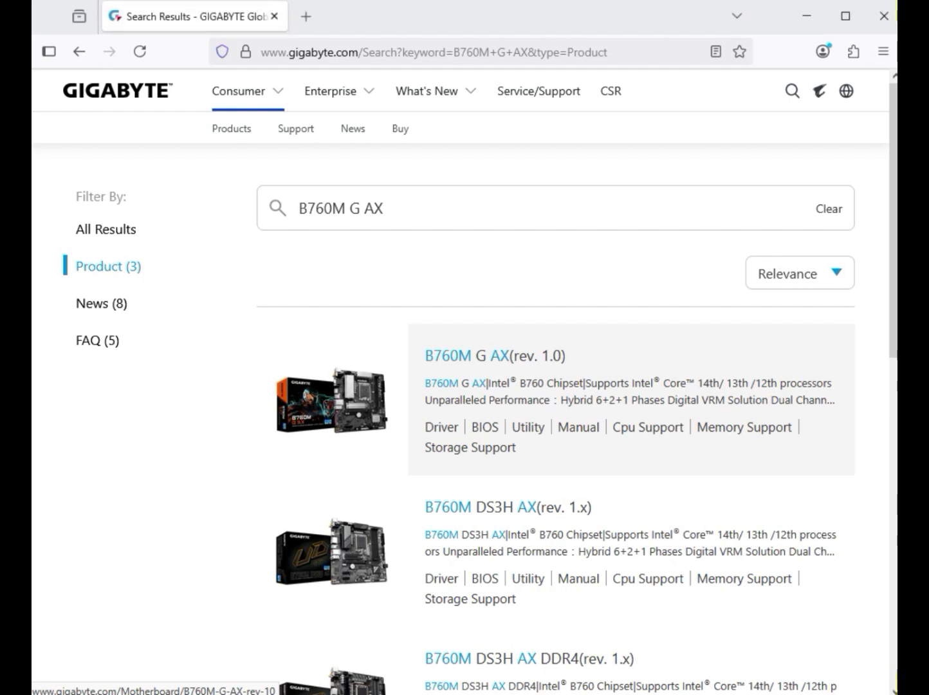
left_click(495, 356)
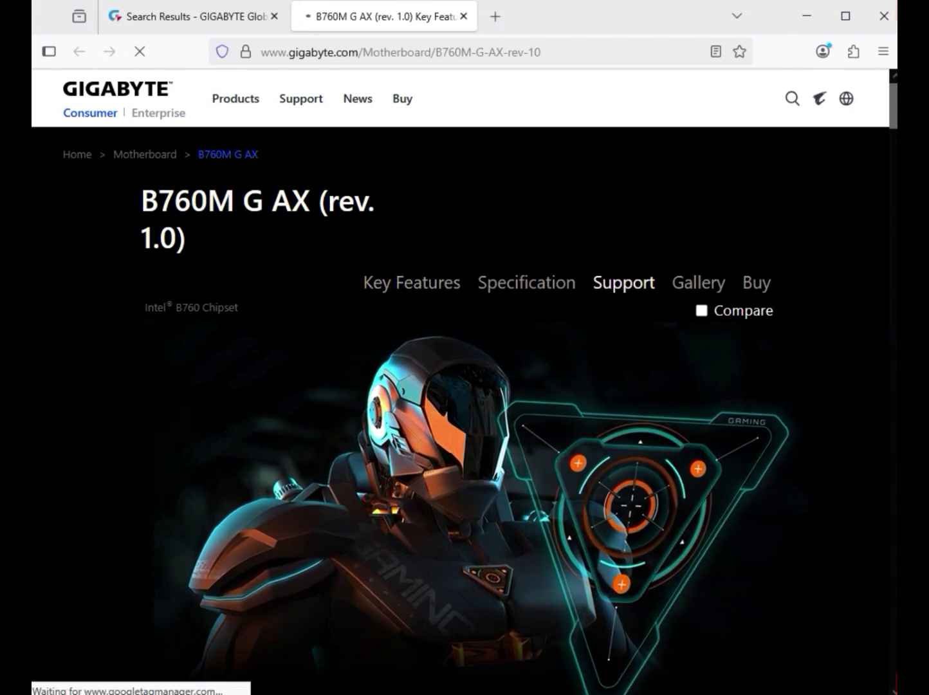
Step: Open the motherboard's support downloads and set the driver OS to Windows 11 64bit
scroll(460, 382, "down", 10)
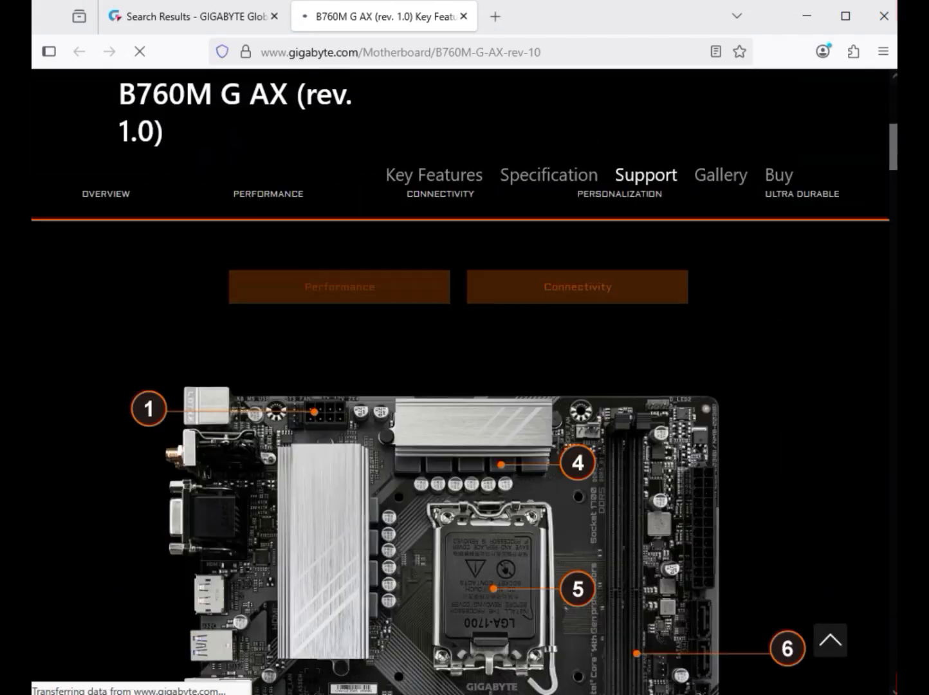
scroll(461, 382, "down", 1)
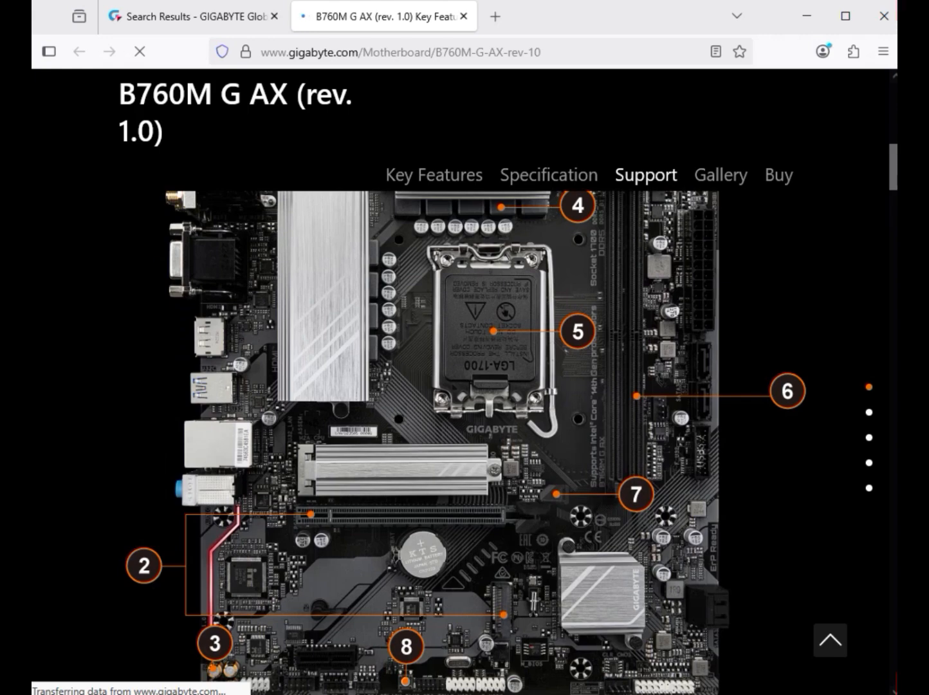
scroll(461, 382, "down", 3)
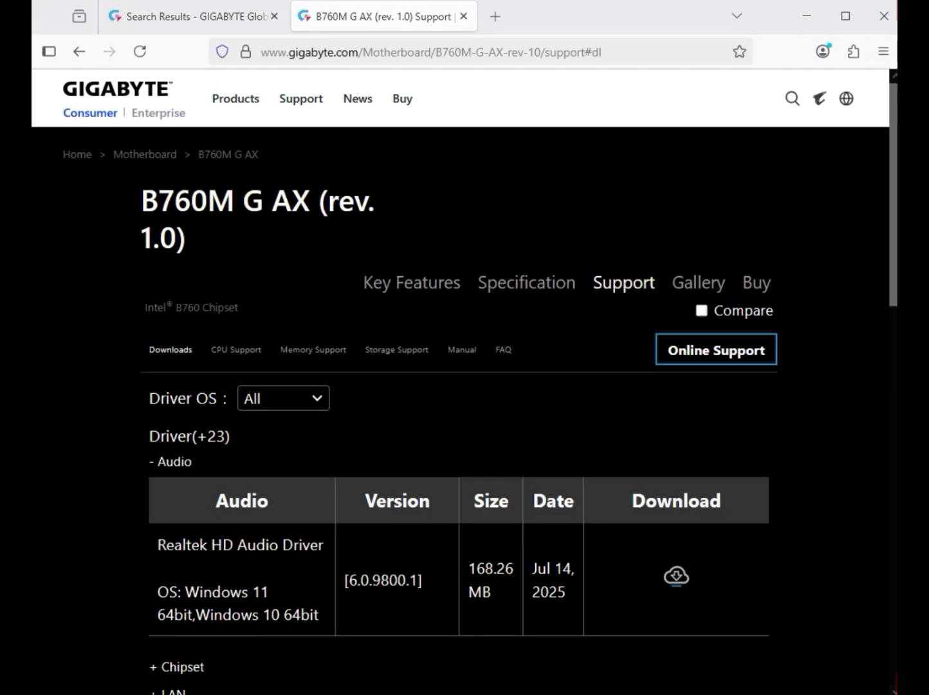
left_click(284, 398)
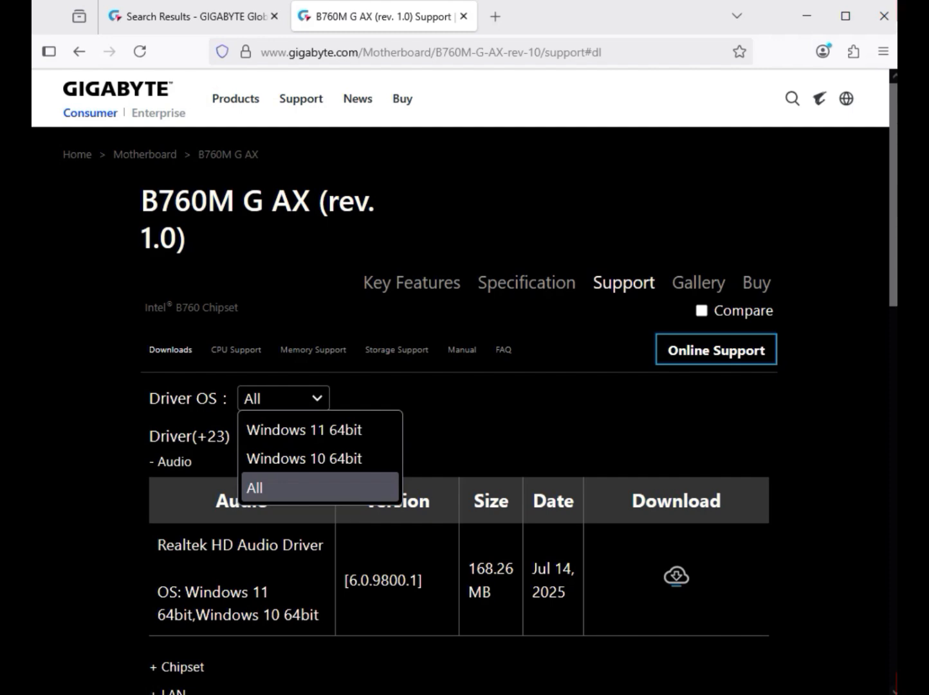
key("Up")
key("Up")
key("Return")
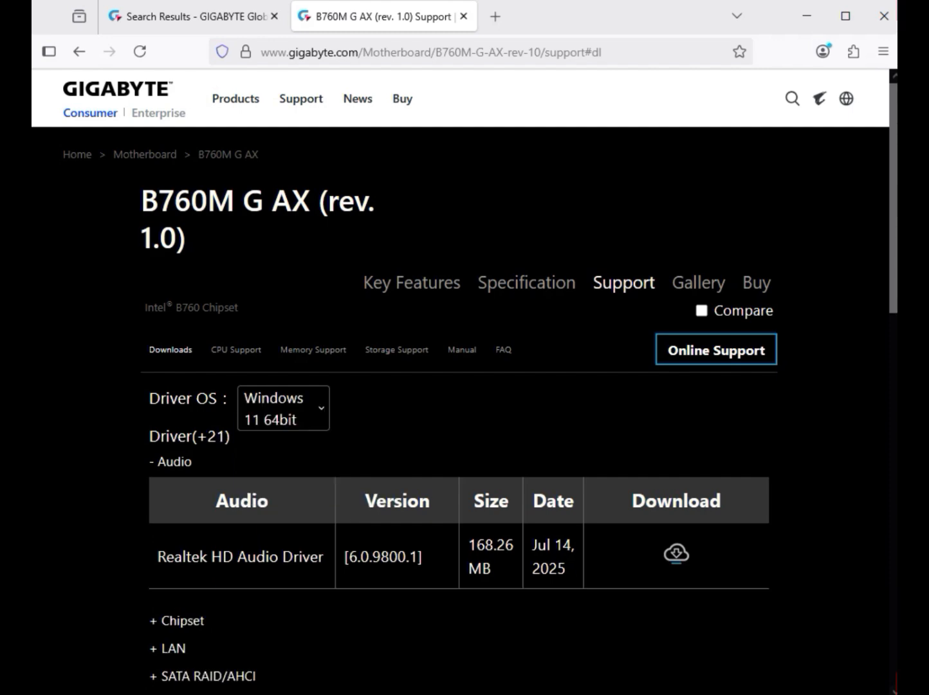
Step: Download the Realtek HD Audio Driver, version 6.0.9800.1
left_click_drag(200, 557, 372, 557)
left_click(676, 554)
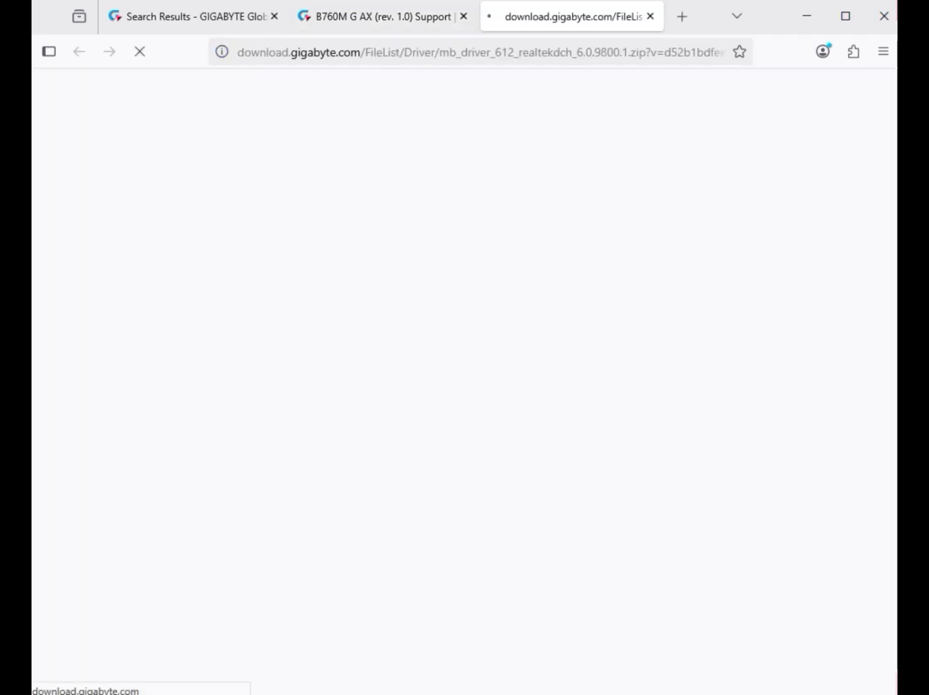
Step: Expand the Chipset drivers and download the Intel Management Engine Firmware, version 2229.3.2.0
scroll(463, 399, "down", 4)
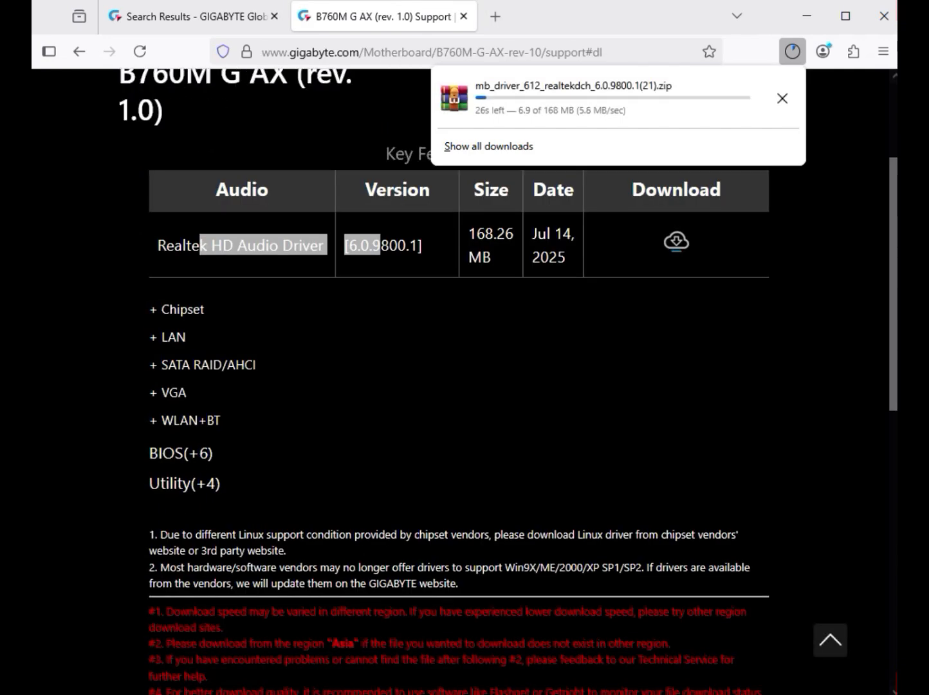
left_click_drag(204, 308, 199, 308)
left_click(201, 309)
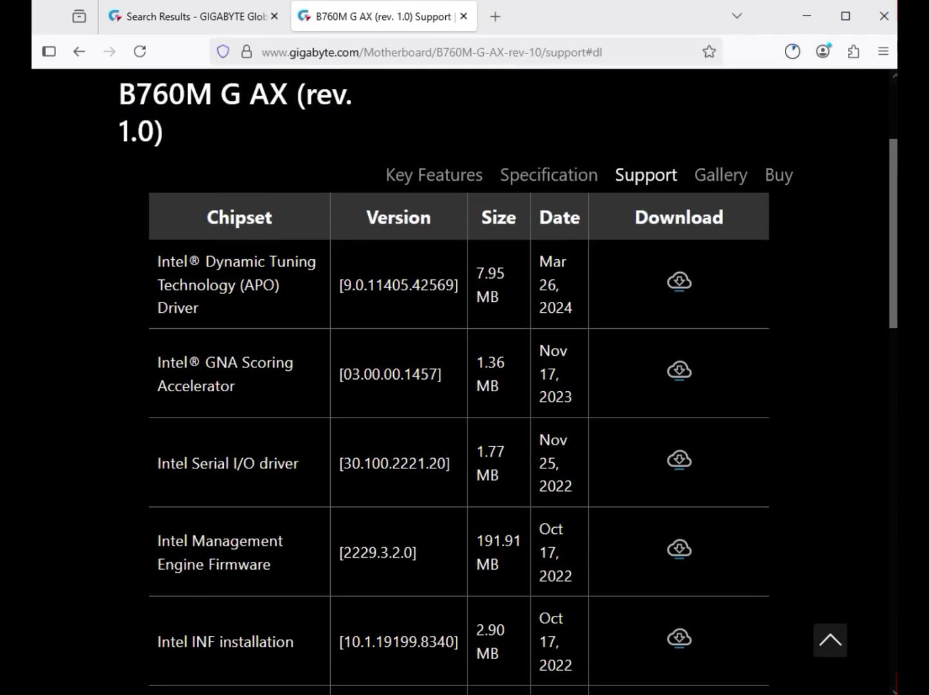
left_click_drag(192, 463, 293, 463)
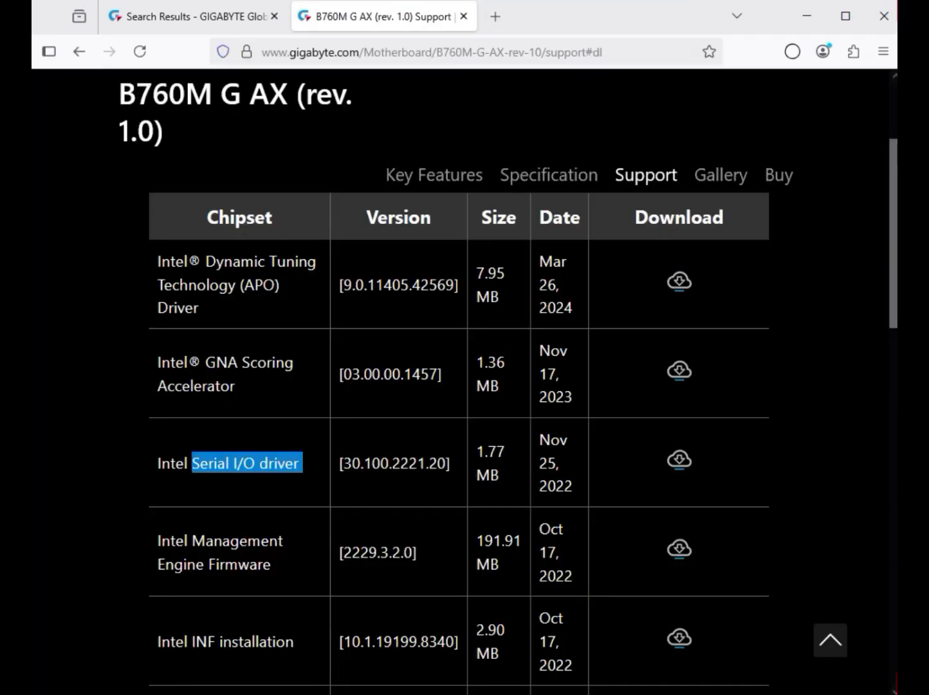
left_click_drag(158, 540, 271, 564)
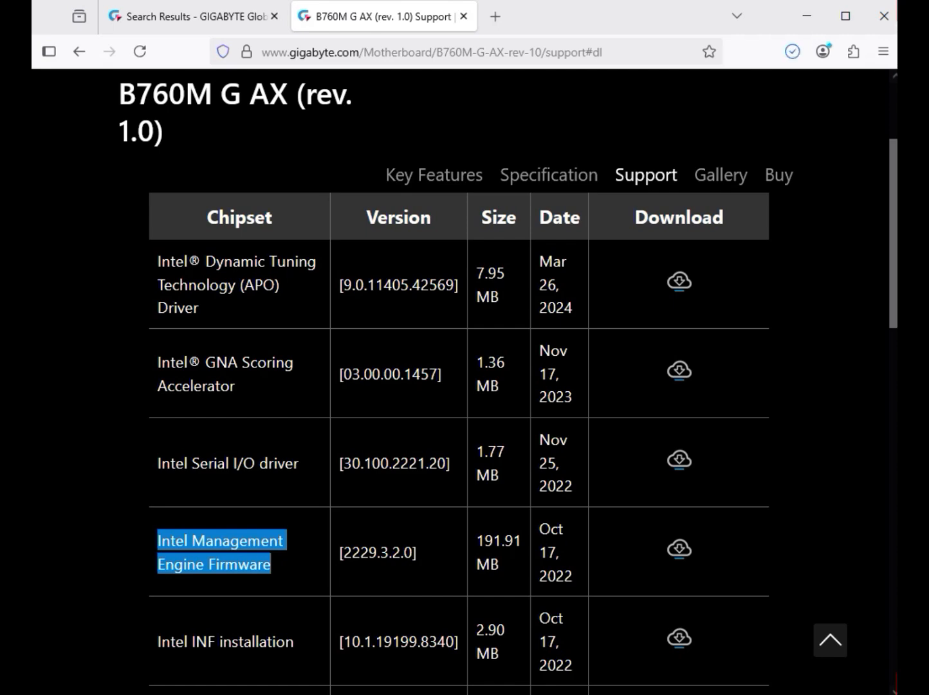
left_click(679, 549)
Step: Expand the LAN drivers and download the Realtek LAN Driver, version 11.24.0318.2025
scroll(679, 548, "down", 5)
left_click(168, 379)
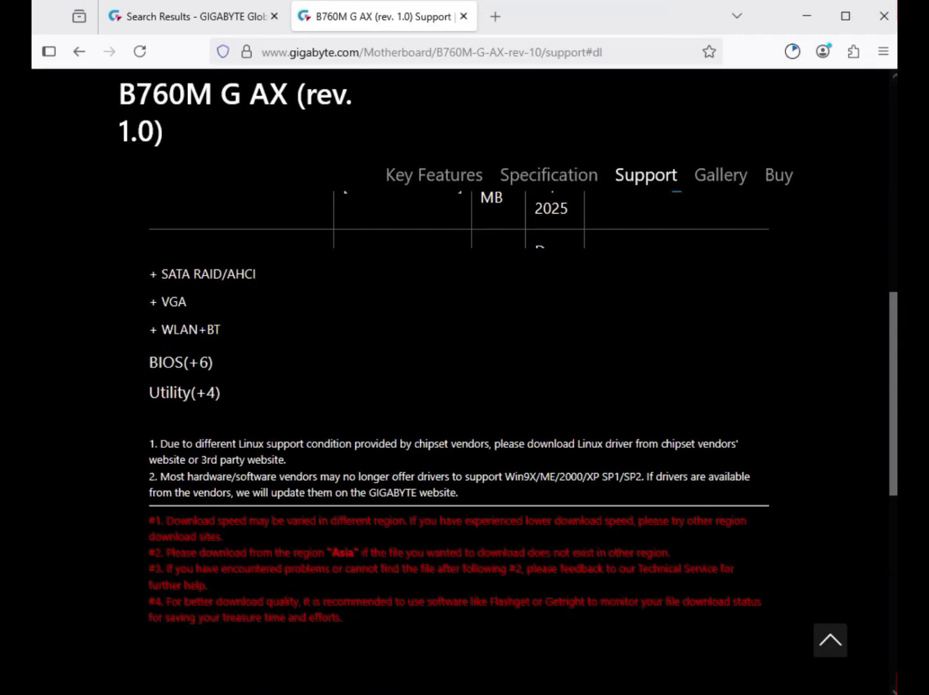
left_click_drag(157, 361, 508, 371)
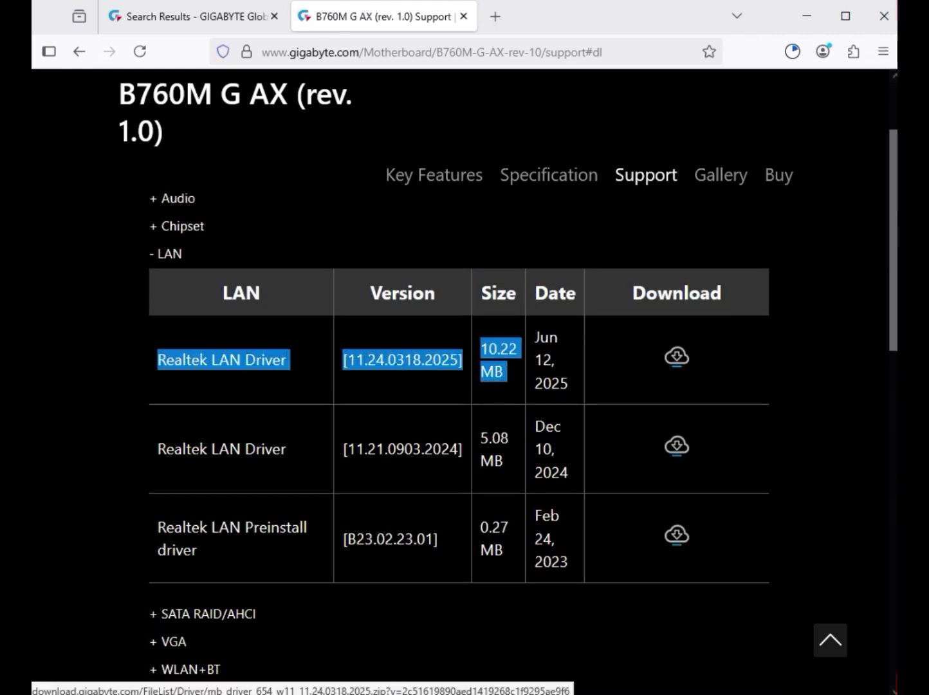
left_click(677, 357)
Step: Expand the VGA drivers and download the Intel Graphic Driver, version 31.0.101.3302
scroll(677, 357, "down", 1)
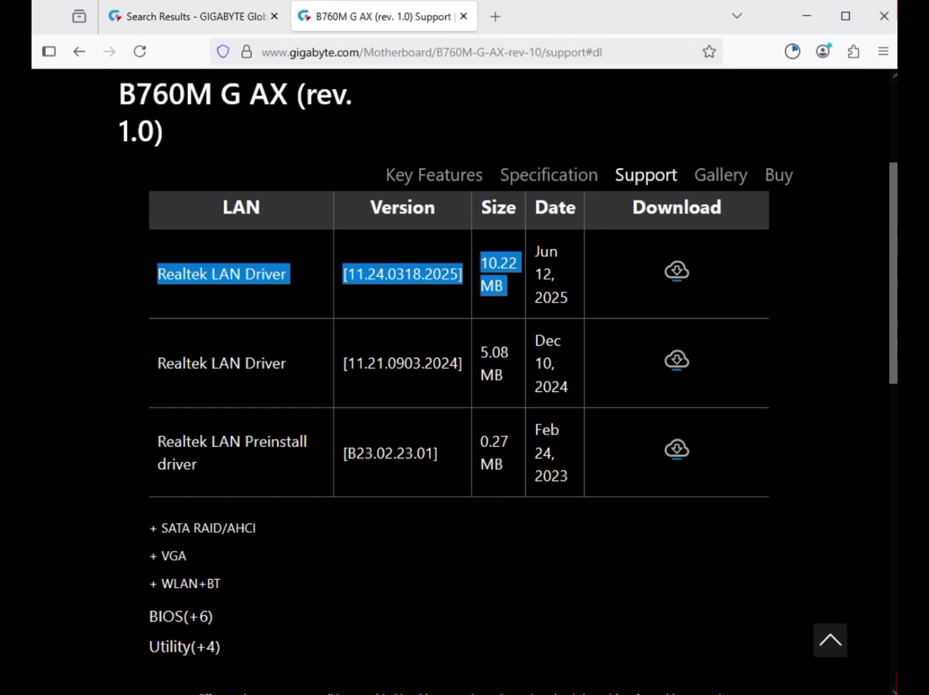
left_click_drag(186, 556, 162, 555)
scroll(168, 554, "up", 1)
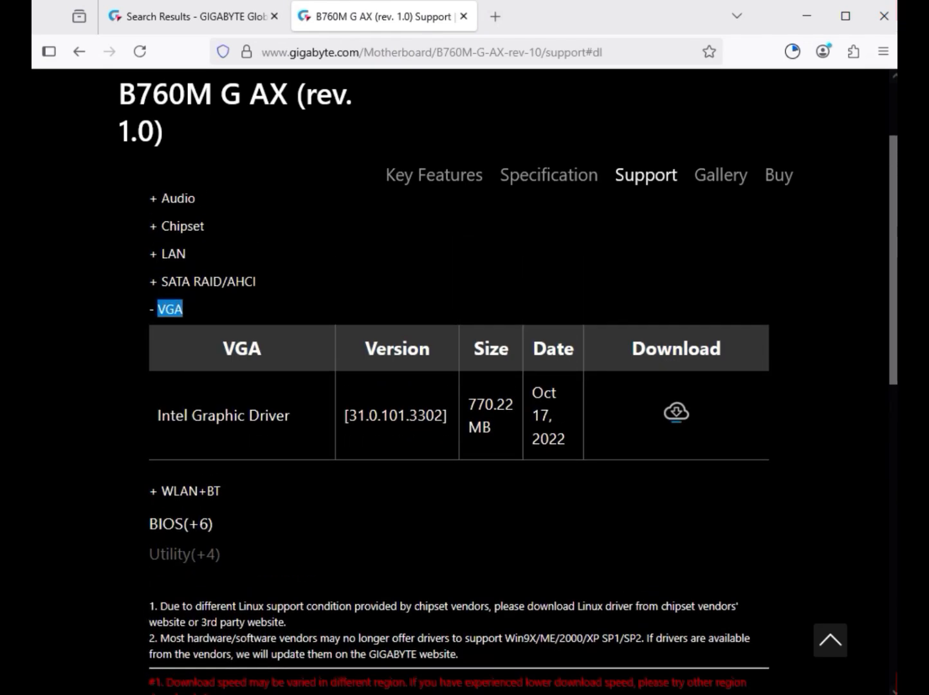
left_click_drag(161, 416, 369, 415)
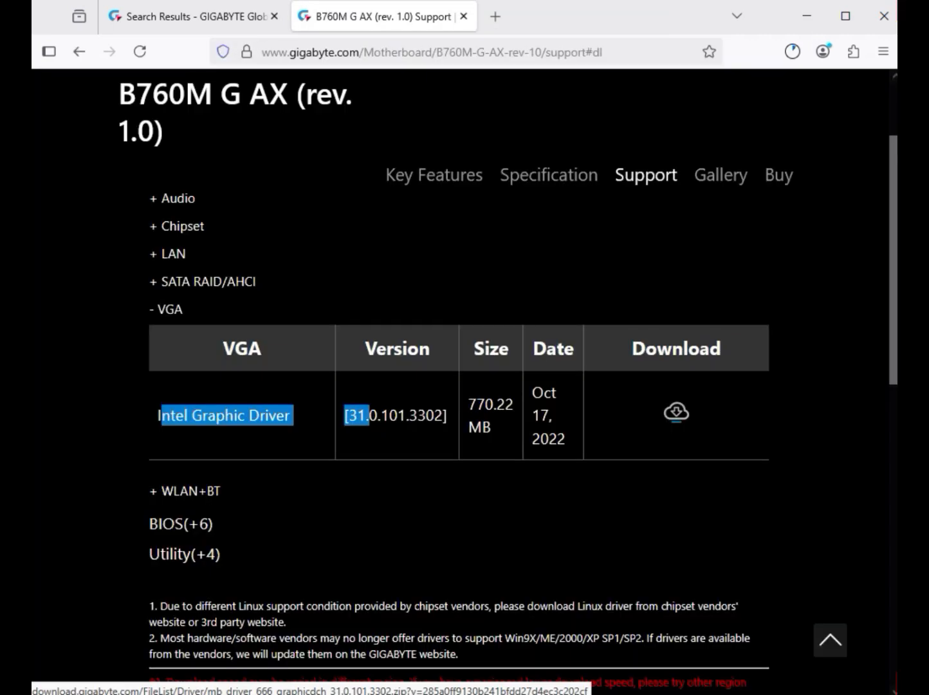
Step: Expand the WLAN+BT drivers and download the Intel Bluetooth Driver 23.140.0.5 and the Intel WIFI driver 23.130.0.6
left_click(190, 490)
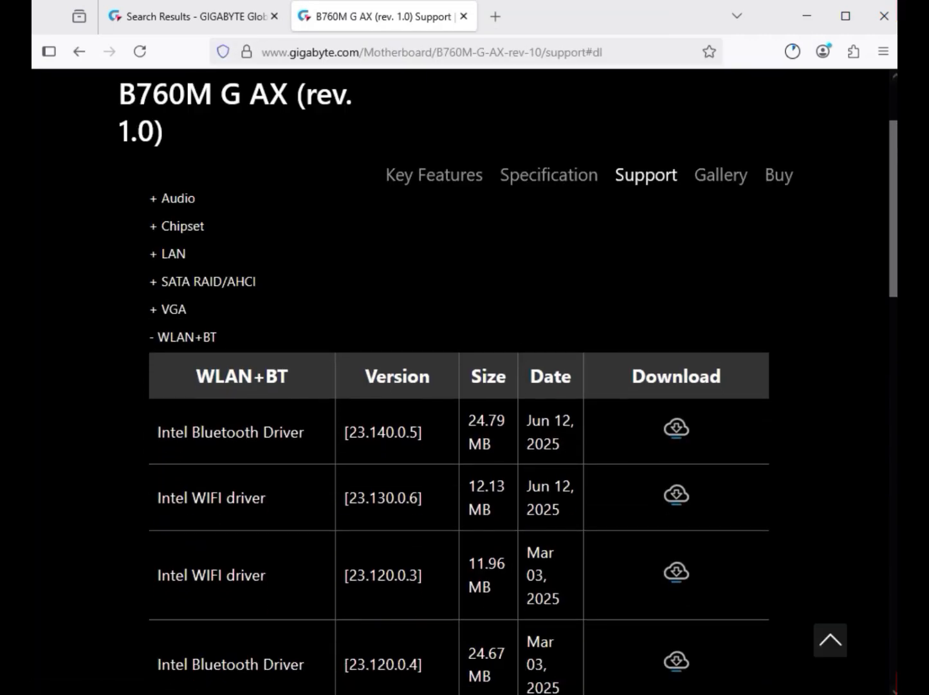
left_click_drag(169, 432, 303, 433)
left_click_drag(184, 498, 269, 497)
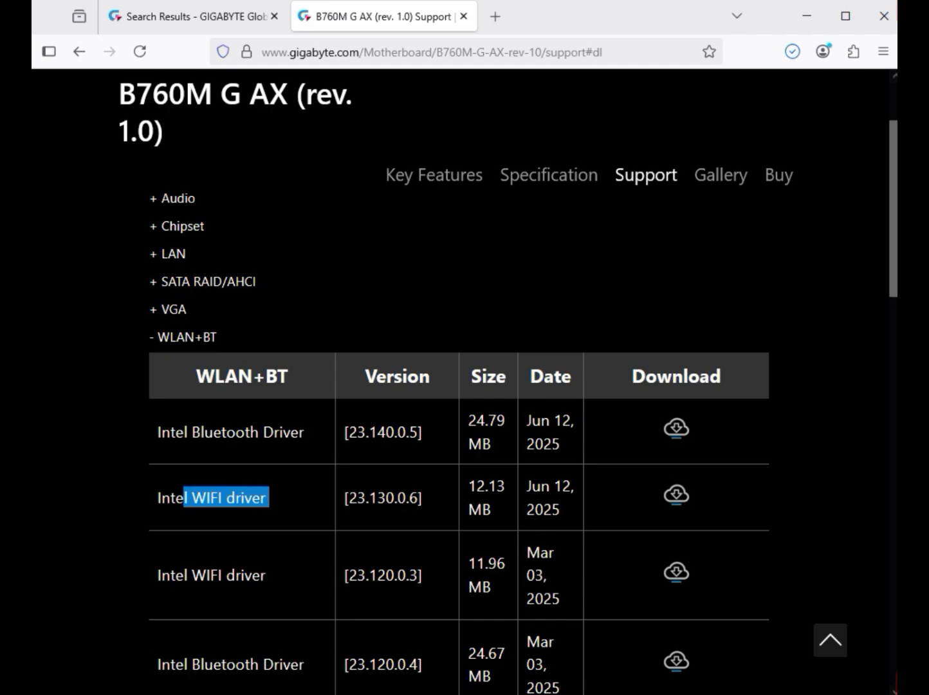
left_click(677, 428)
left_click(676, 494)
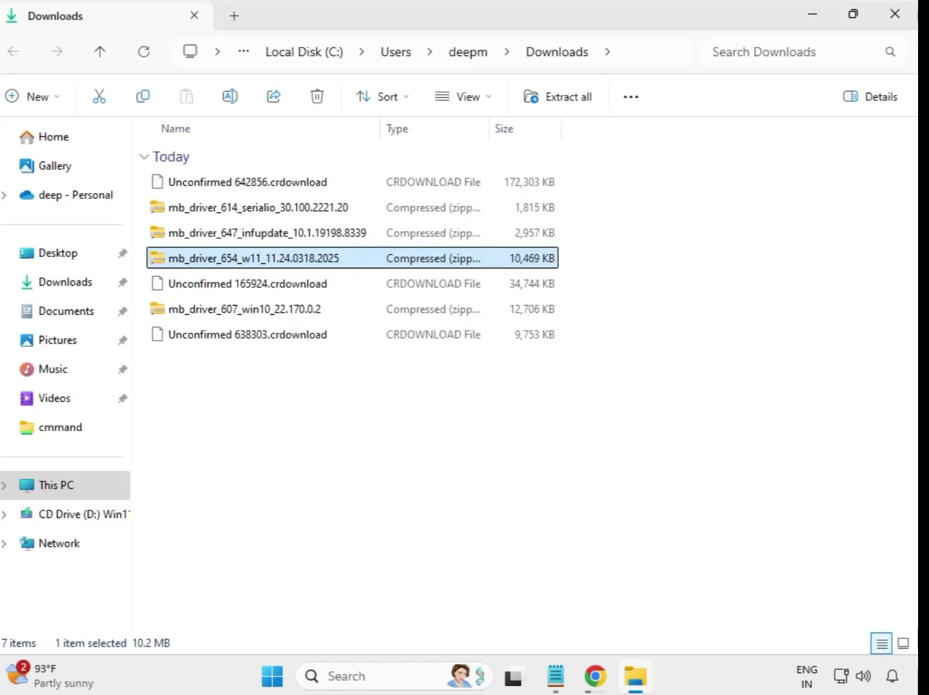
Step: In File Explorer's Downloads folder, extract the mb_driver_614_serialio_30.100.2221.20 archive to its default folder and close the extracted window
left_click_drag(341, 414, 319, 177)
left_click(626, 555)
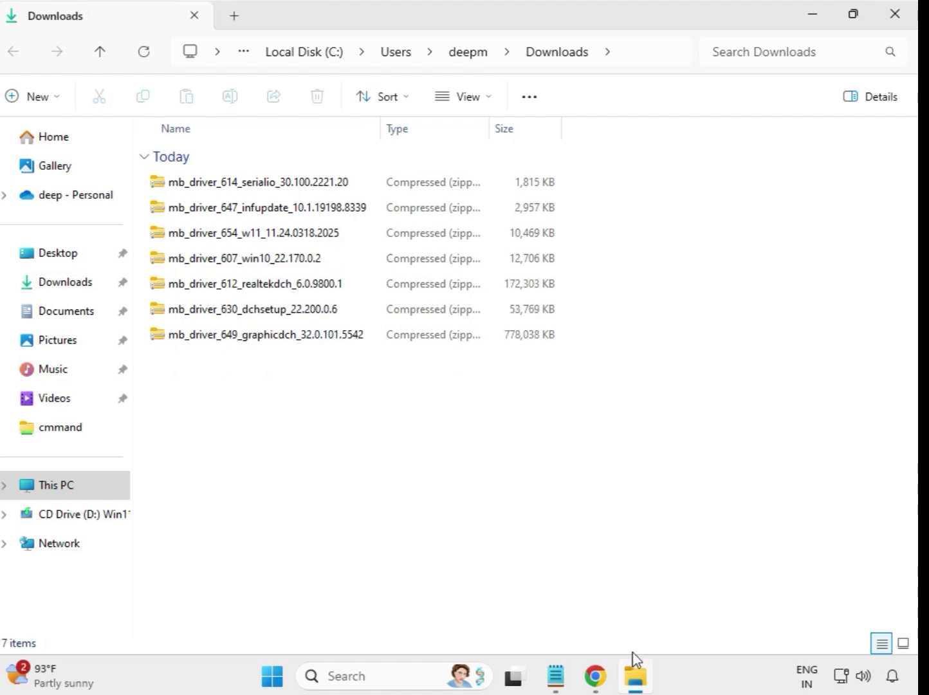
left_click(240, 191)
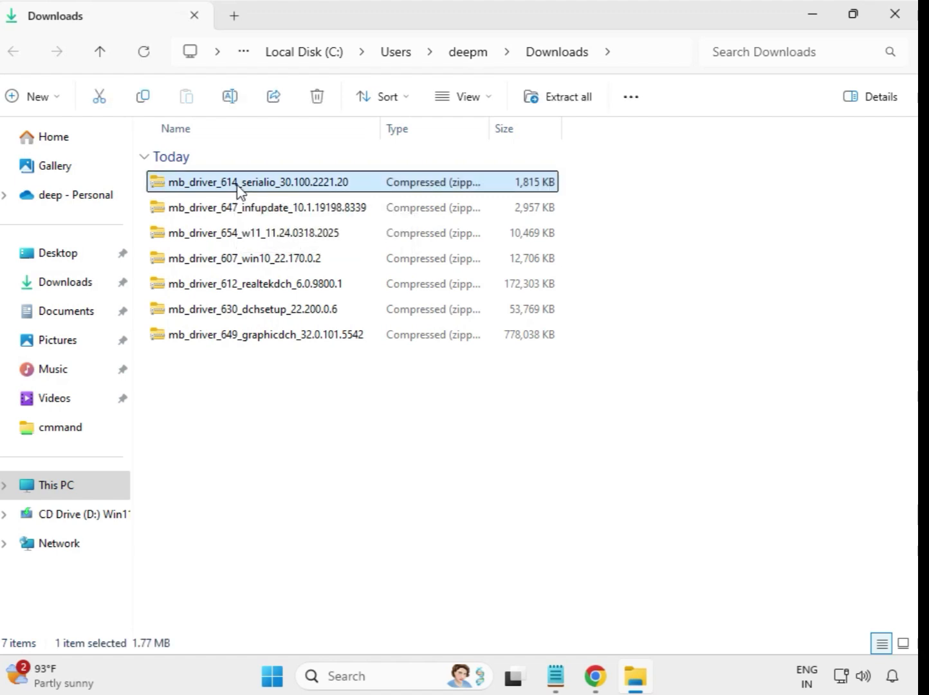
right_click(240, 192)
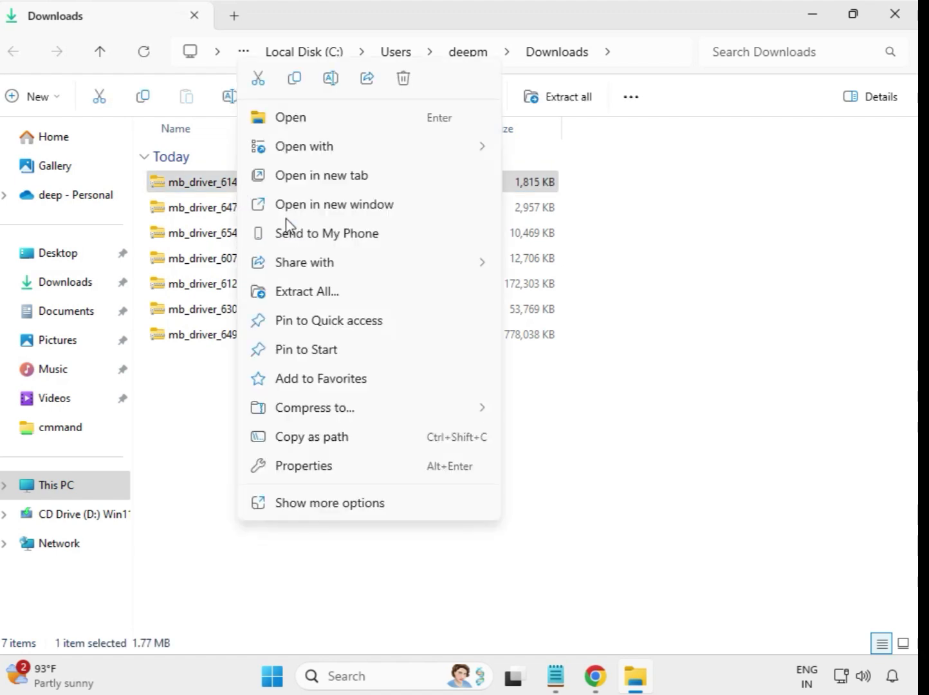
left_click(312, 297)
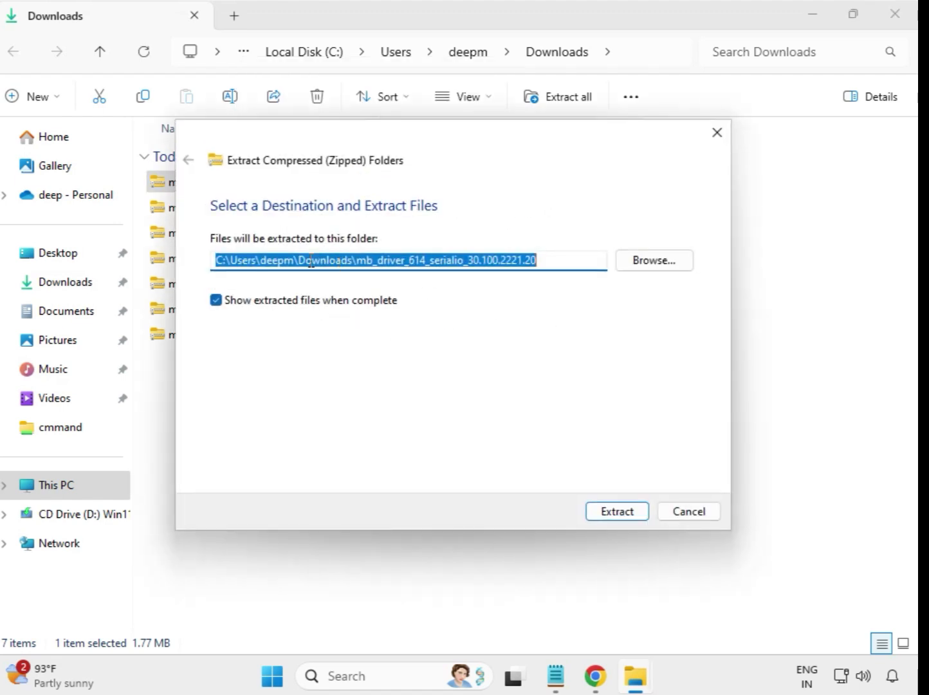
left_click(616, 511)
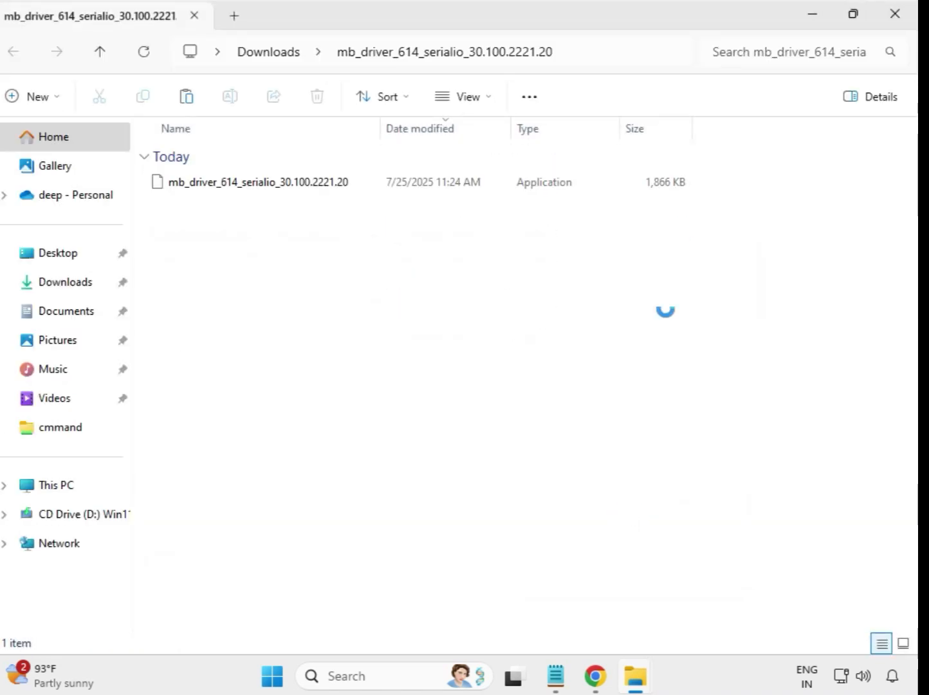
left_click(896, 15)
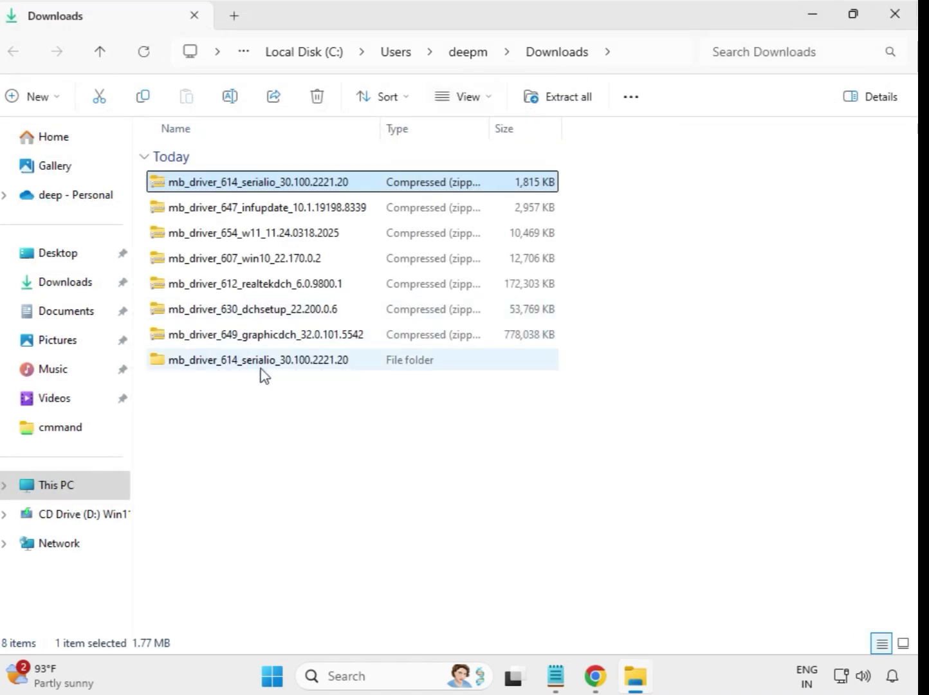
left_click(251, 373)
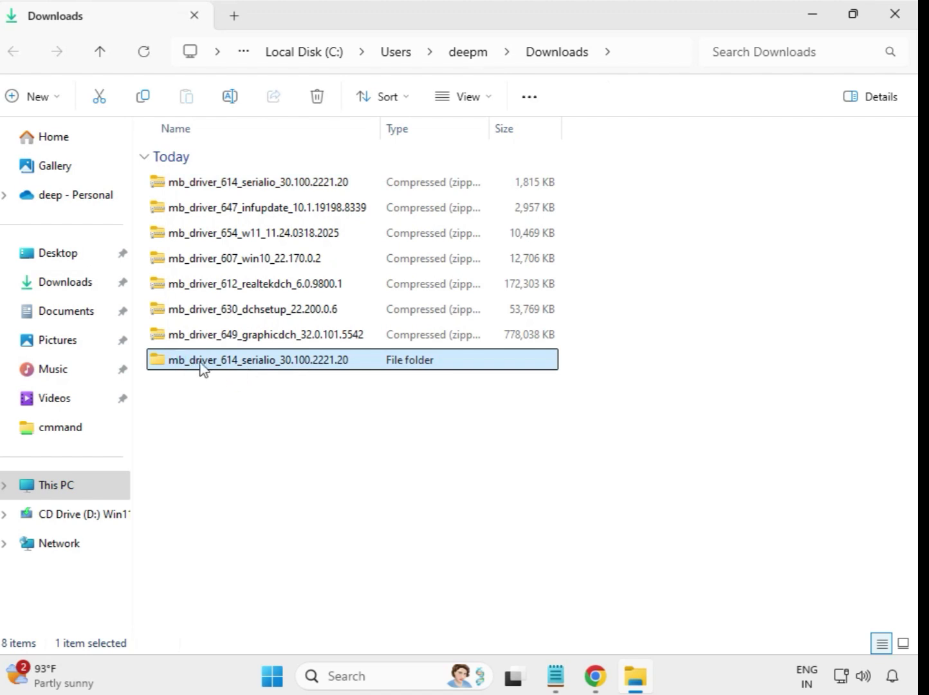
Step: Extract the mb_driver_647_infupdate_10.1.19198.8339 archive to its default folder in Downloads and close the extracted window
left_click(245, 213)
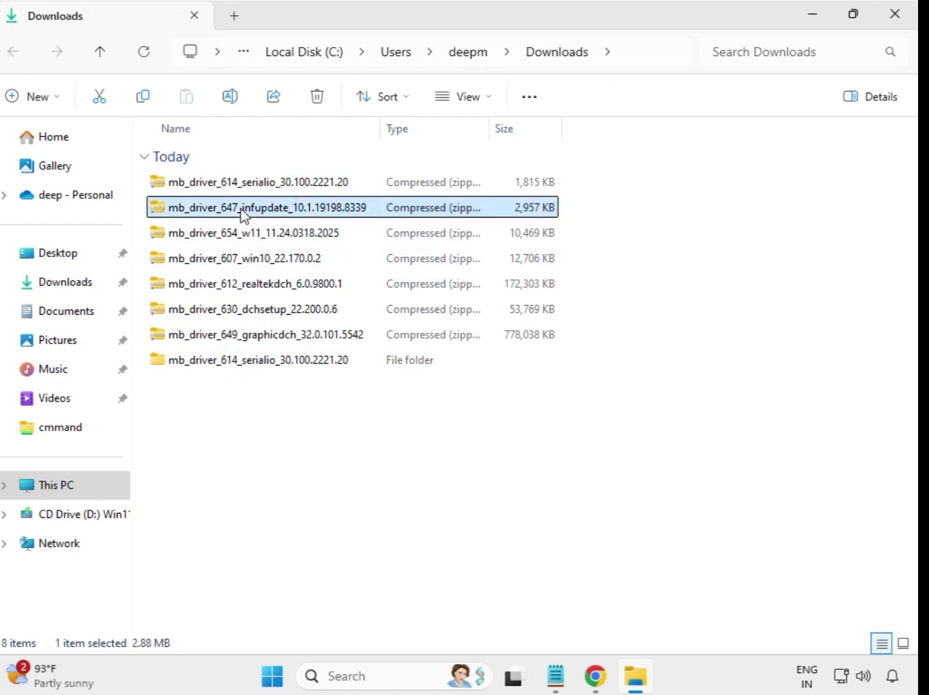
right_click(241, 212)
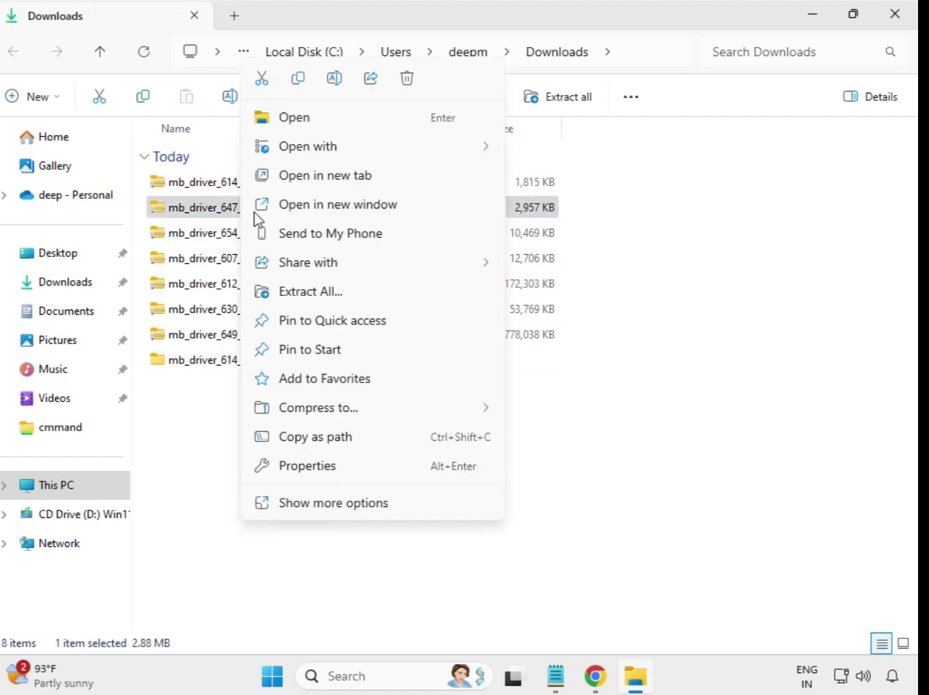
left_click(315, 298)
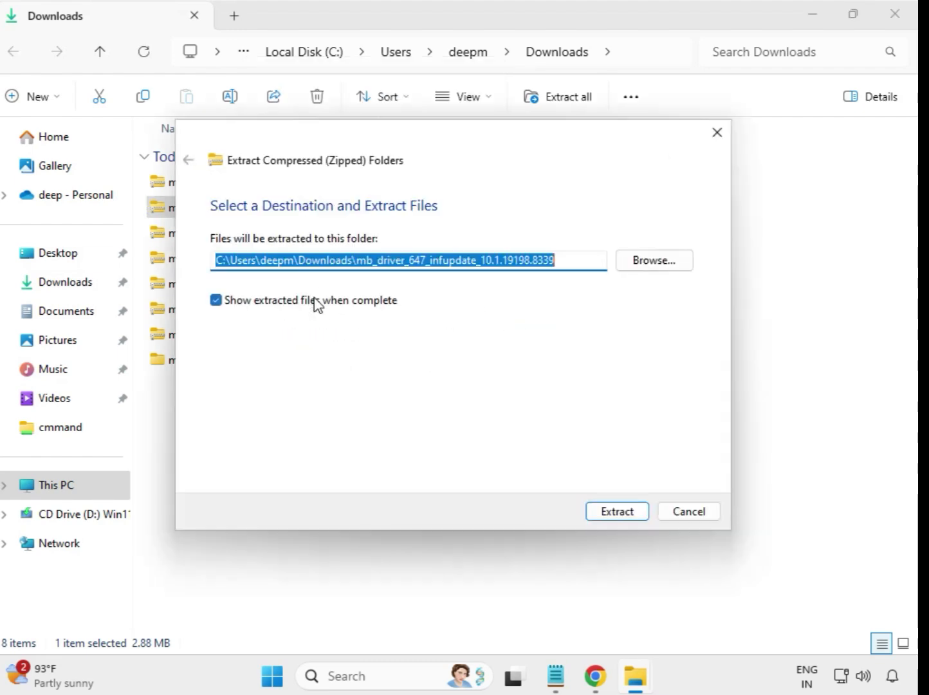
left_click(602, 518)
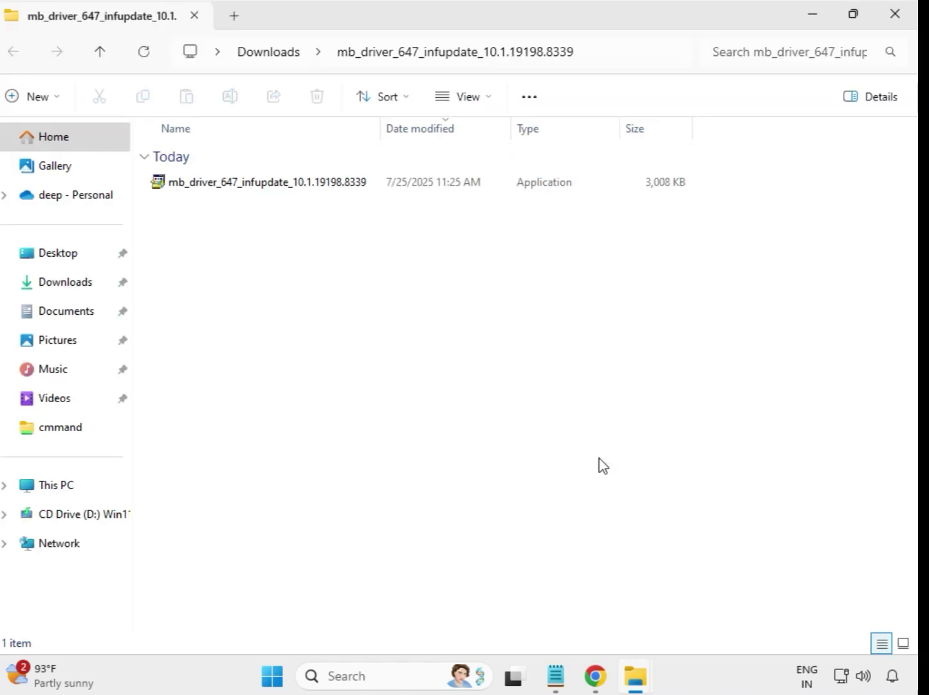
left_click(894, 16)
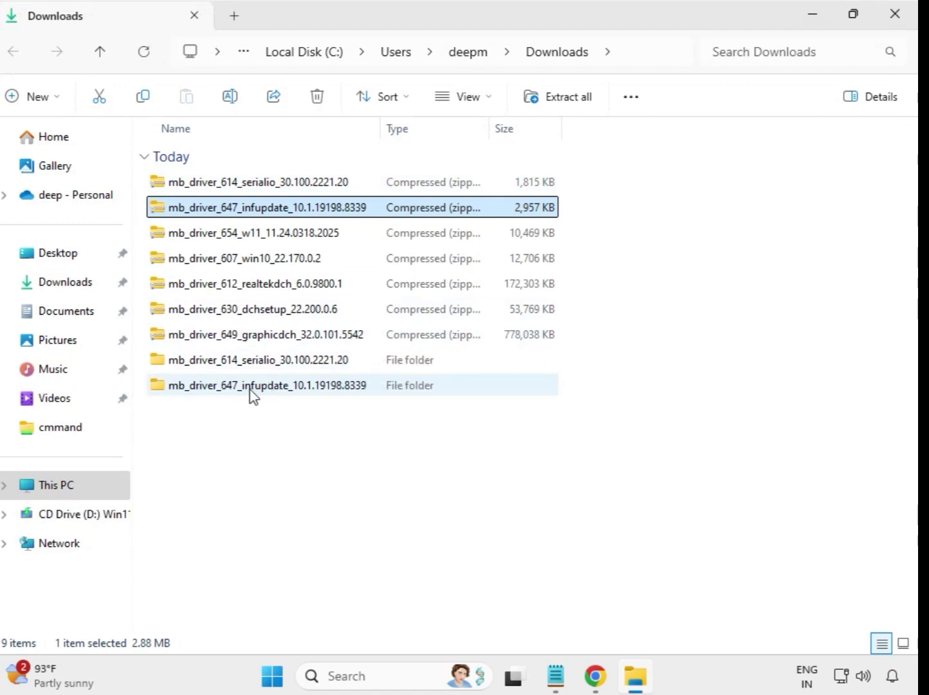
Step: Extract the mb_driver_654_w11_11.24.0318.2025 archive to its default folder in Downloads and close the extracted window
left_click(236, 237)
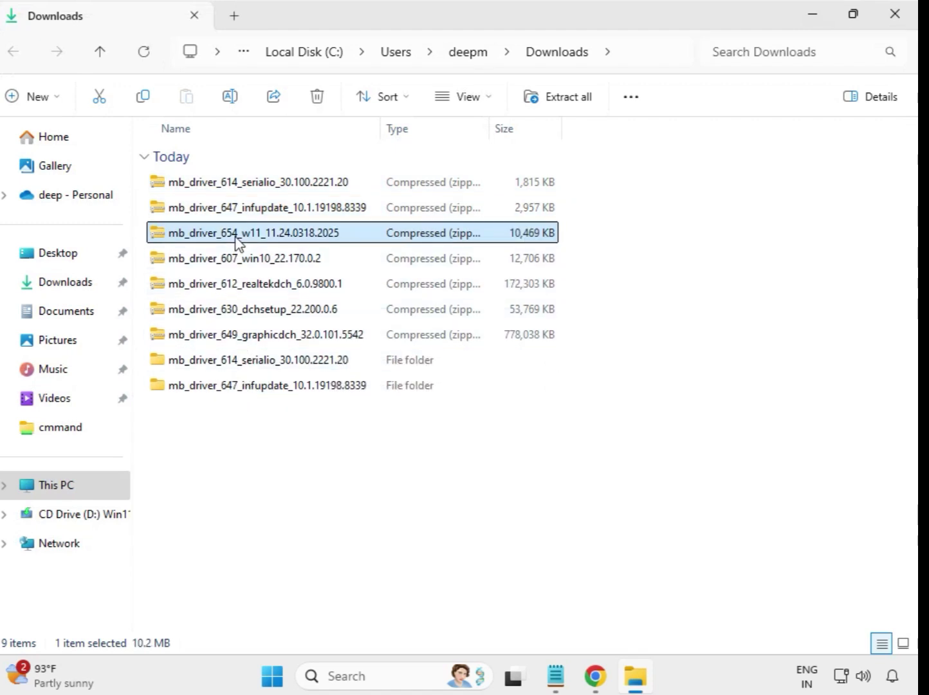
right_click(237, 240)
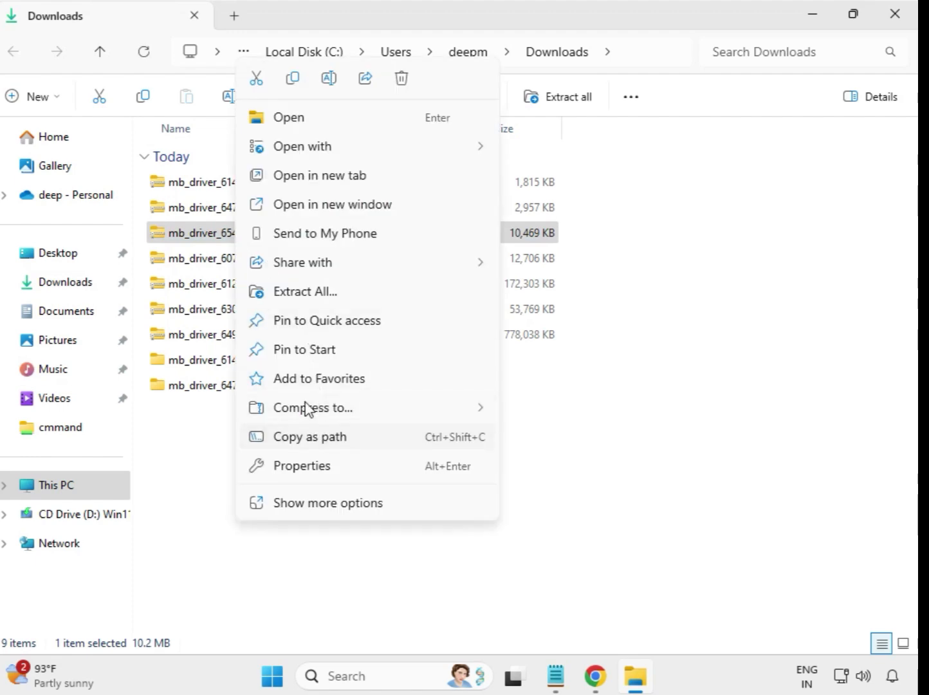
left_click(319, 291)
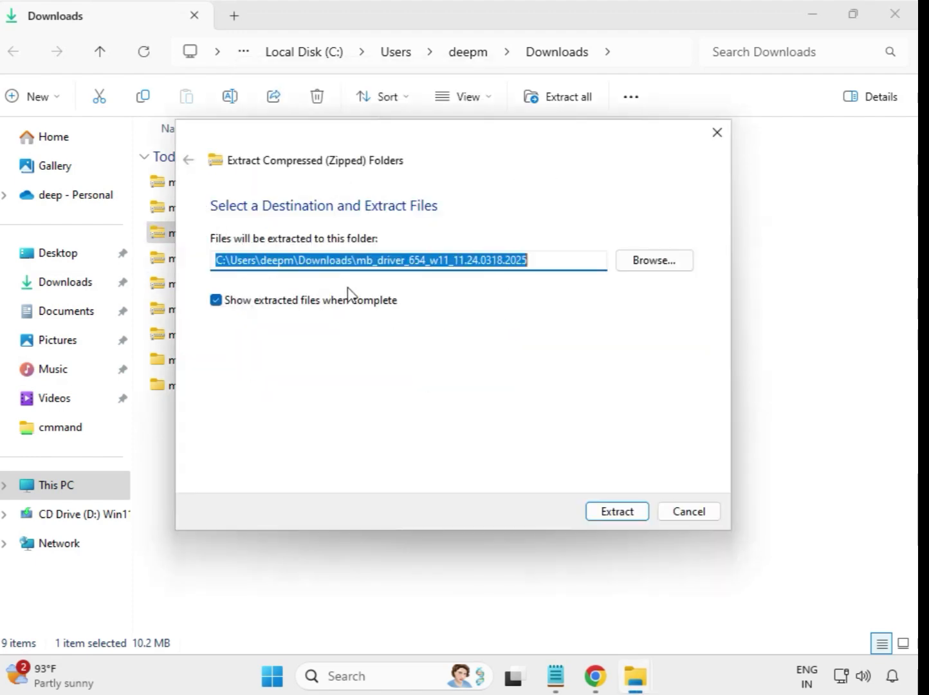
left_click(605, 514)
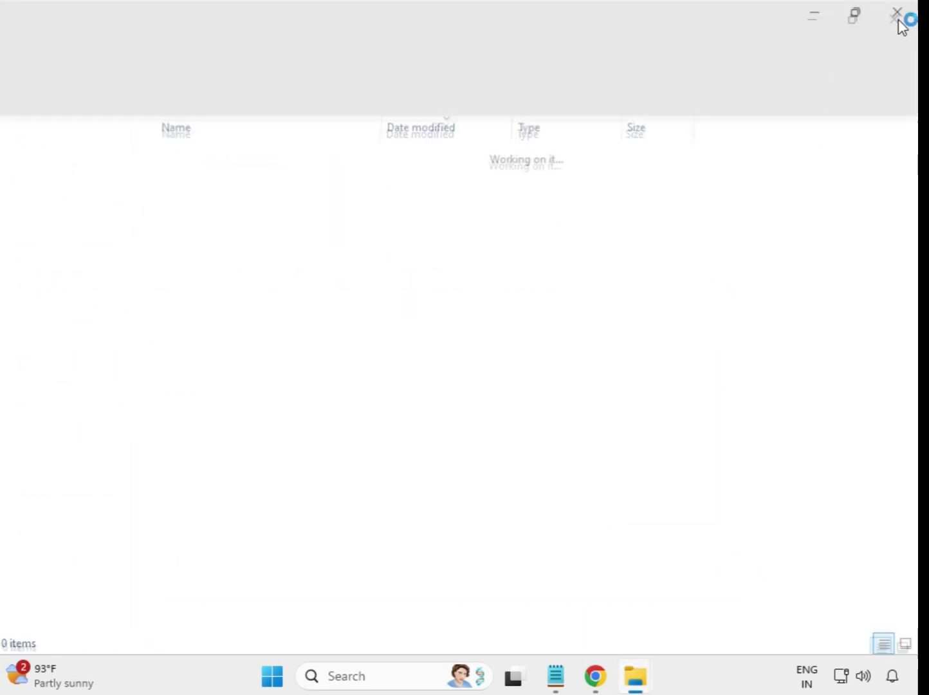
left_click(896, 15)
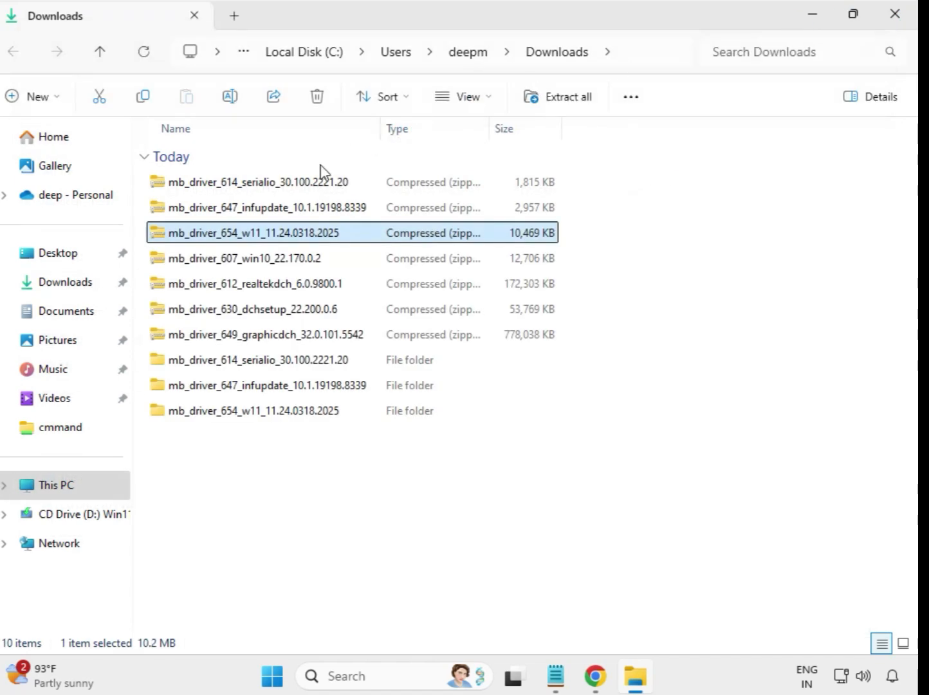
Step: Extract the mb_driver_607_win10_22.170.0.2 archive to its default folder in Downloads and close the extracted window
left_click(211, 263)
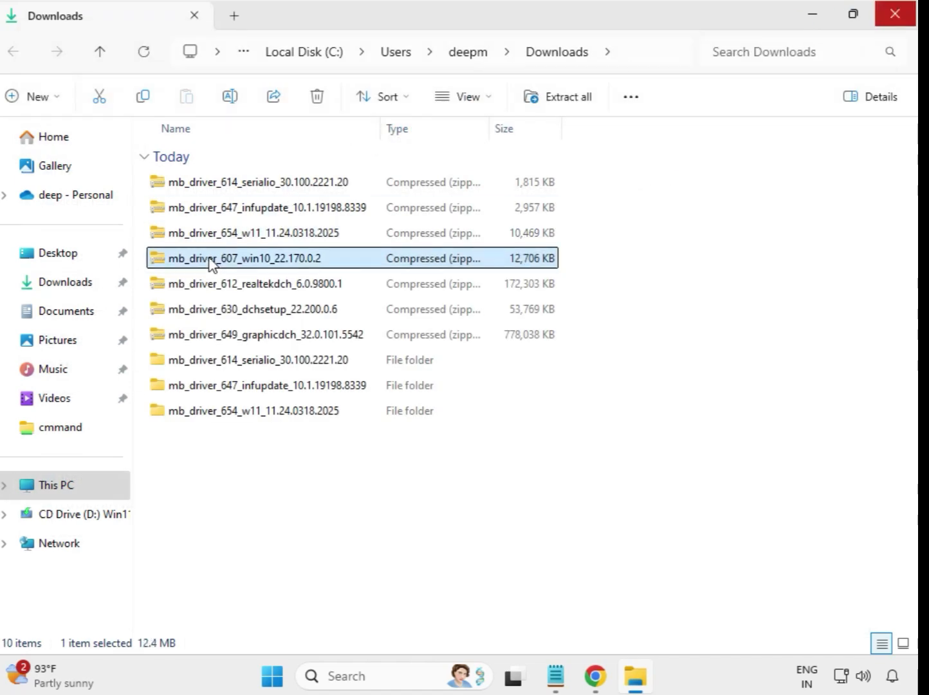
right_click(211, 264)
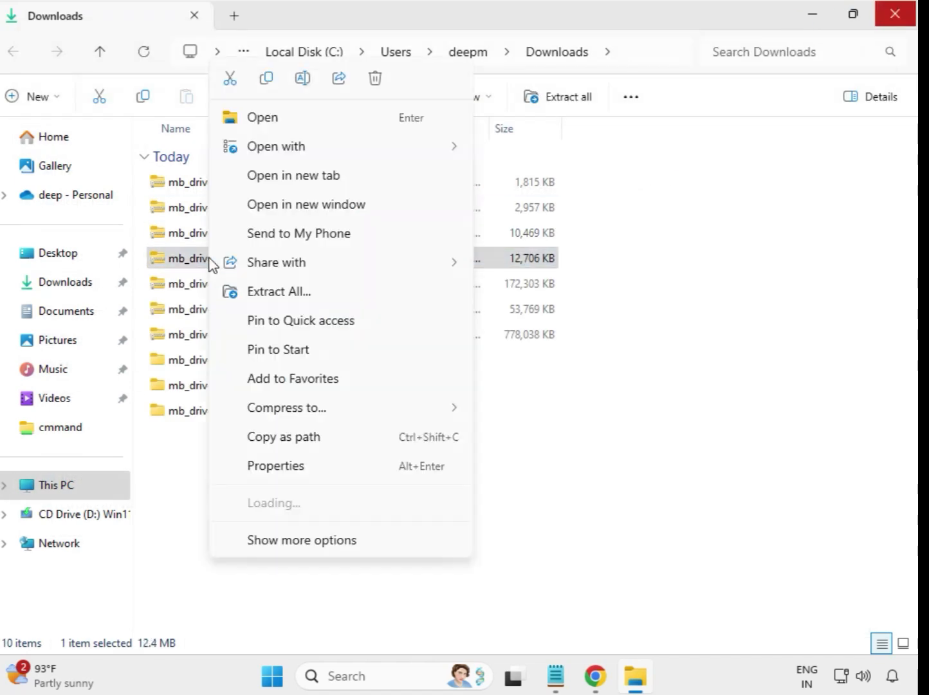
left_click(284, 293)
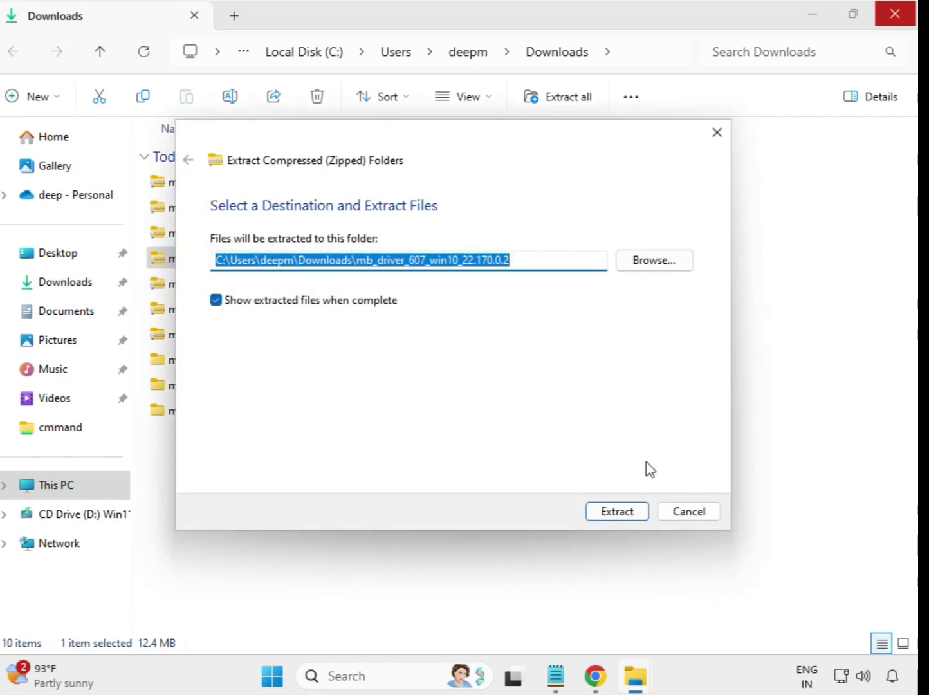
left_click(621, 512)
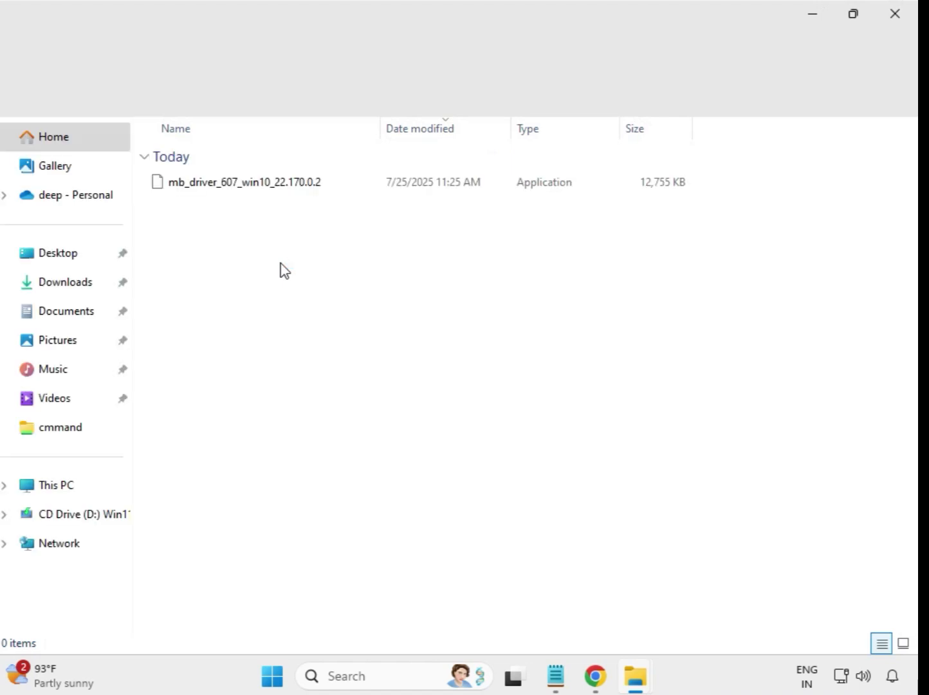
left_click(894, 13)
Step: Extract the mb_driver_612_realtekdch_6.0.9800.1 archive to its default folder in Downloads and close the extracted window
left_click(262, 291)
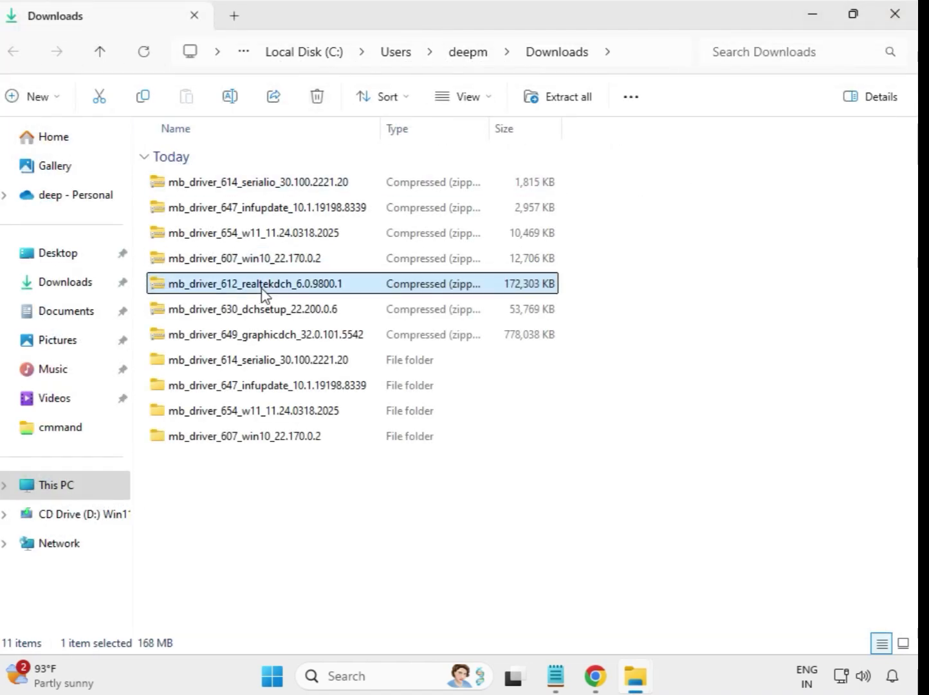
right_click(262, 291)
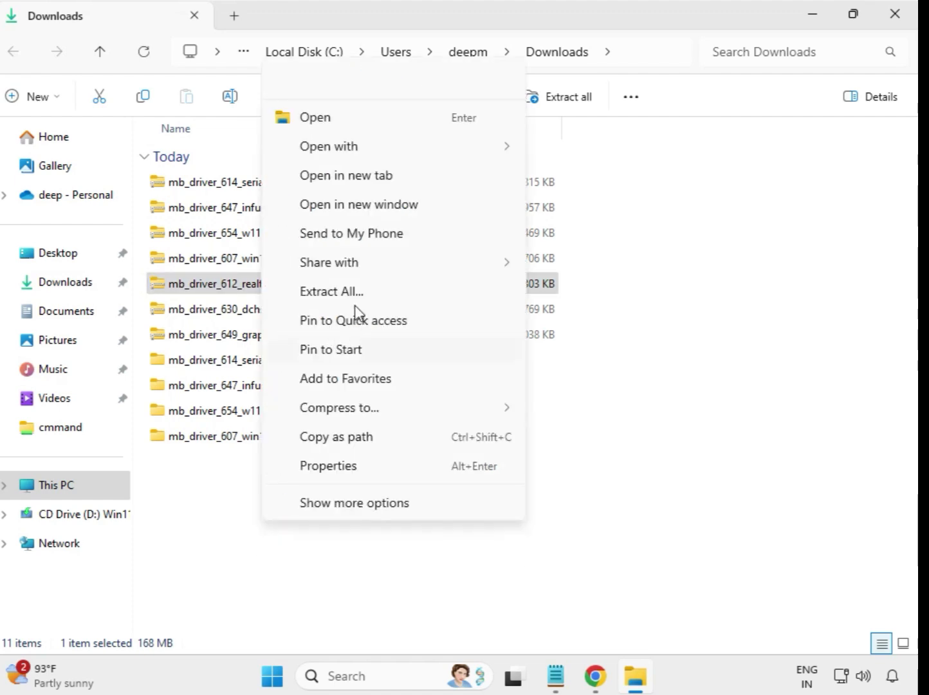
left_click(328, 291)
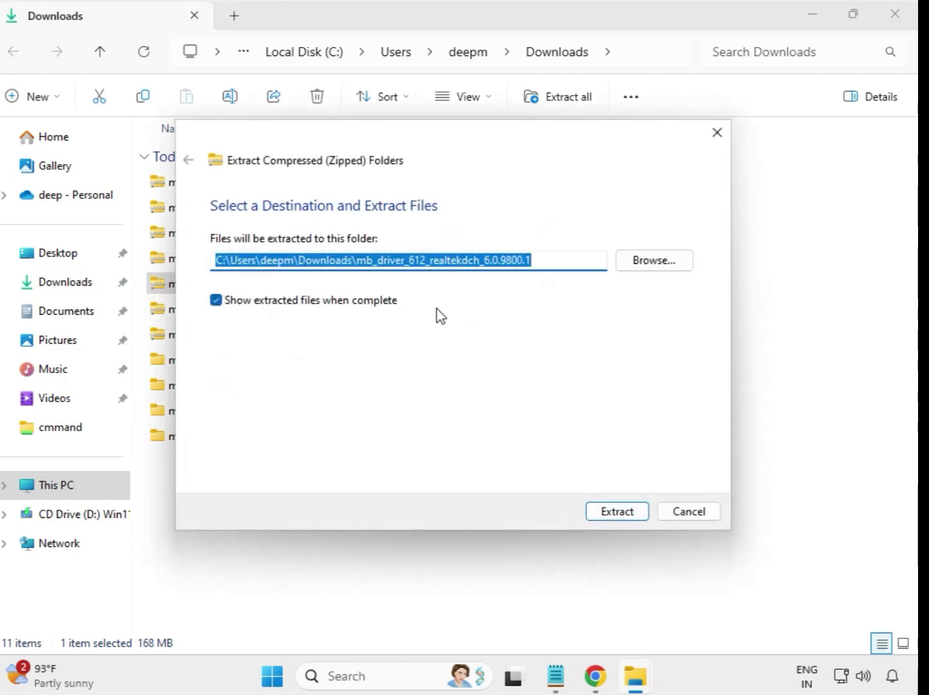
left_click(608, 513)
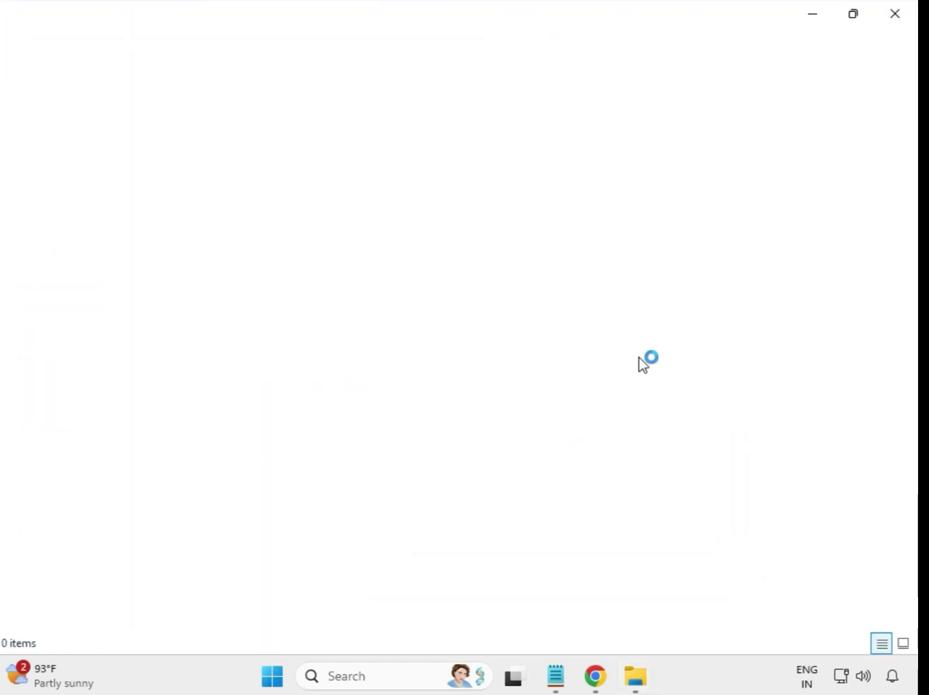
left_click(895, 14)
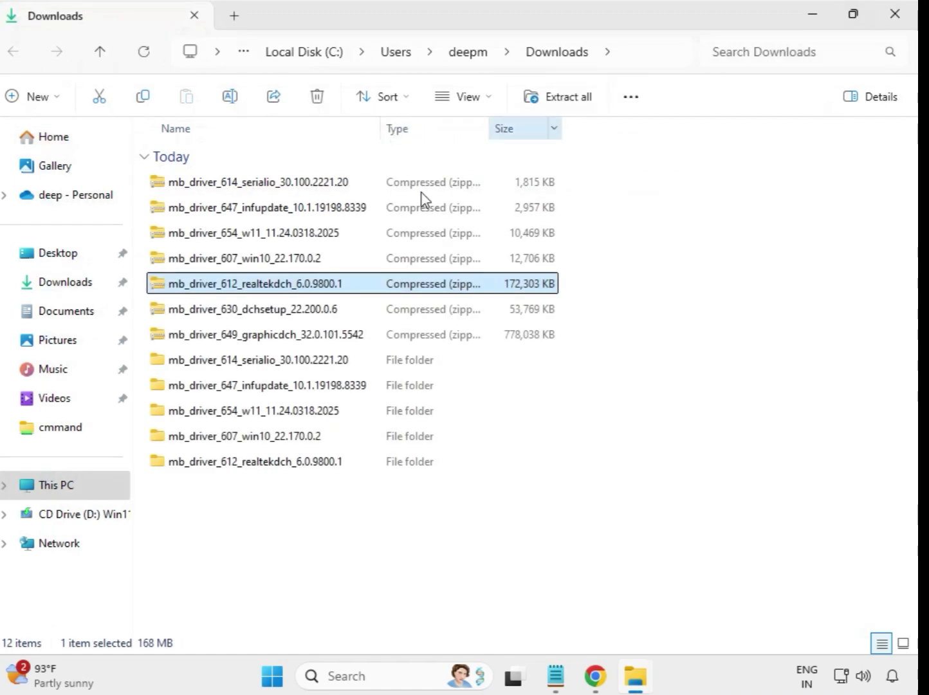
Step: Extract the mb_driver_630_dchsetup_22.200.0.6 archive to its default folder in Downloads and close the extracted window
left_click(257, 314)
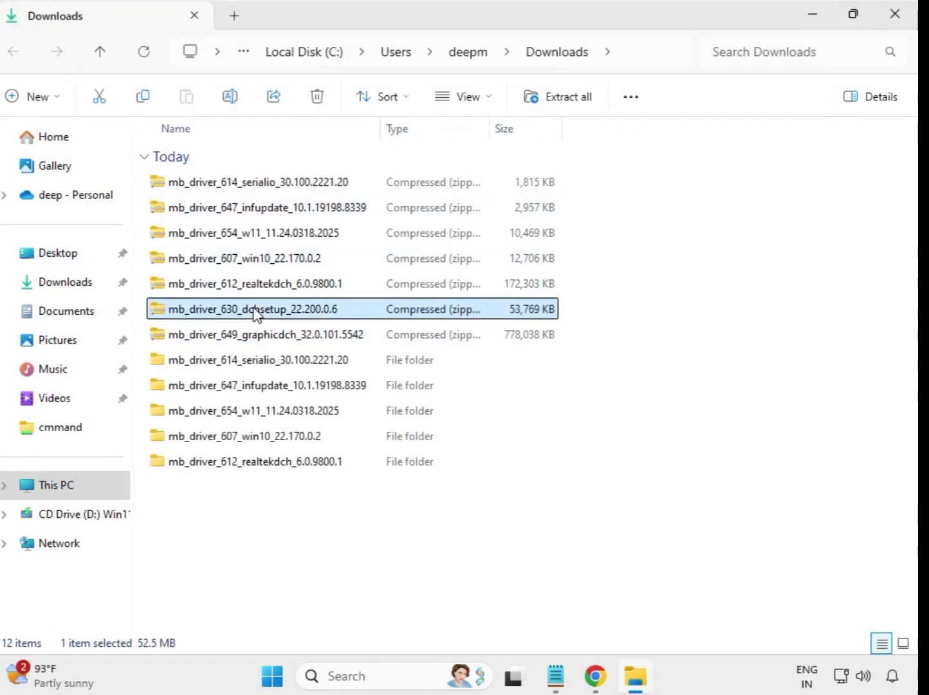
right_click(258, 314)
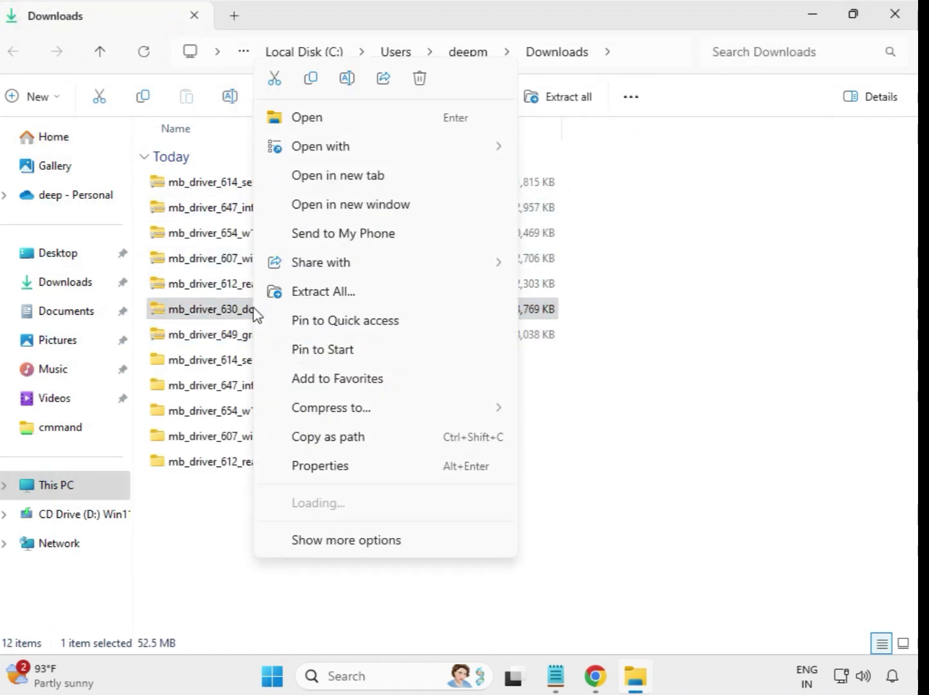
left_click(322, 301)
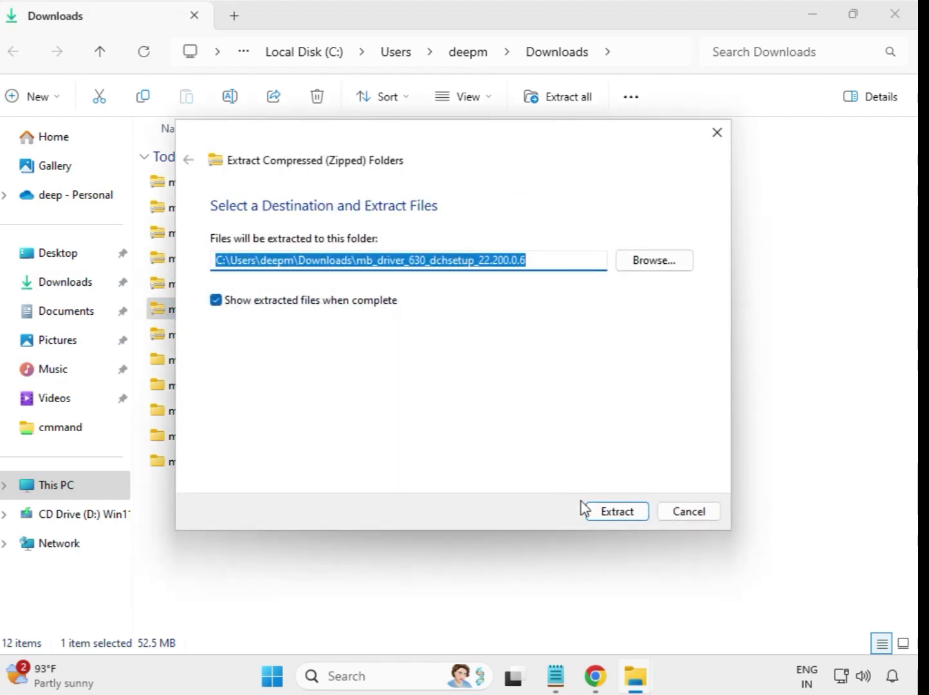
left_click(614, 512)
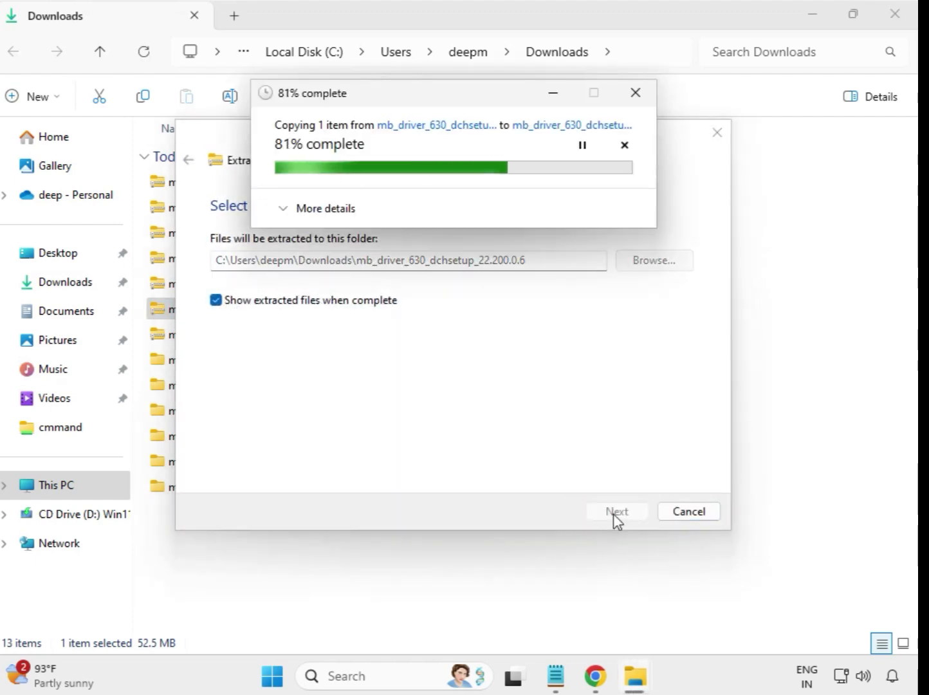
left_click(615, 512)
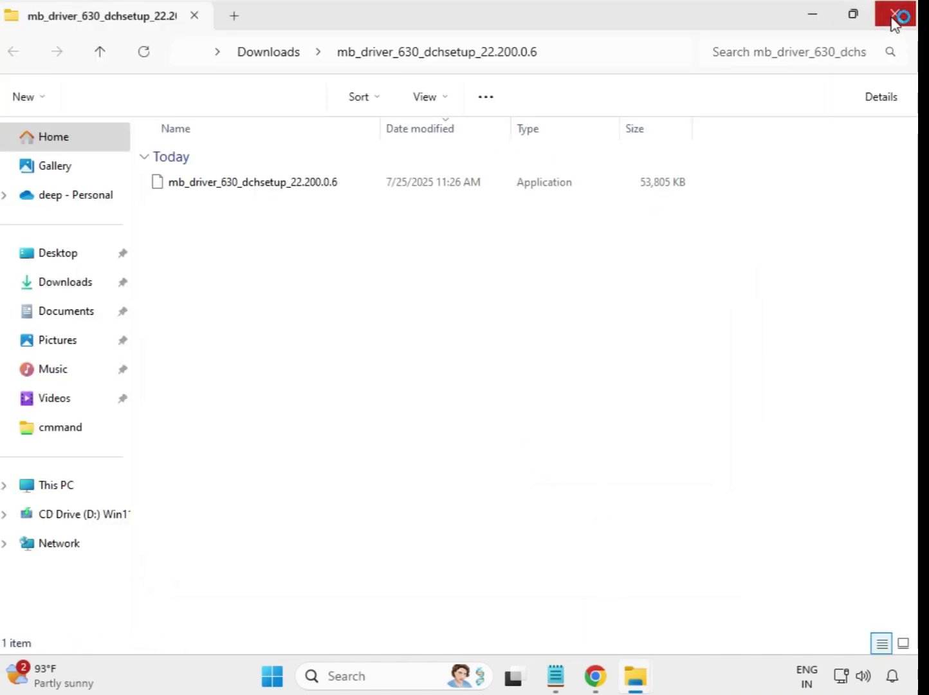
left_click(892, 18)
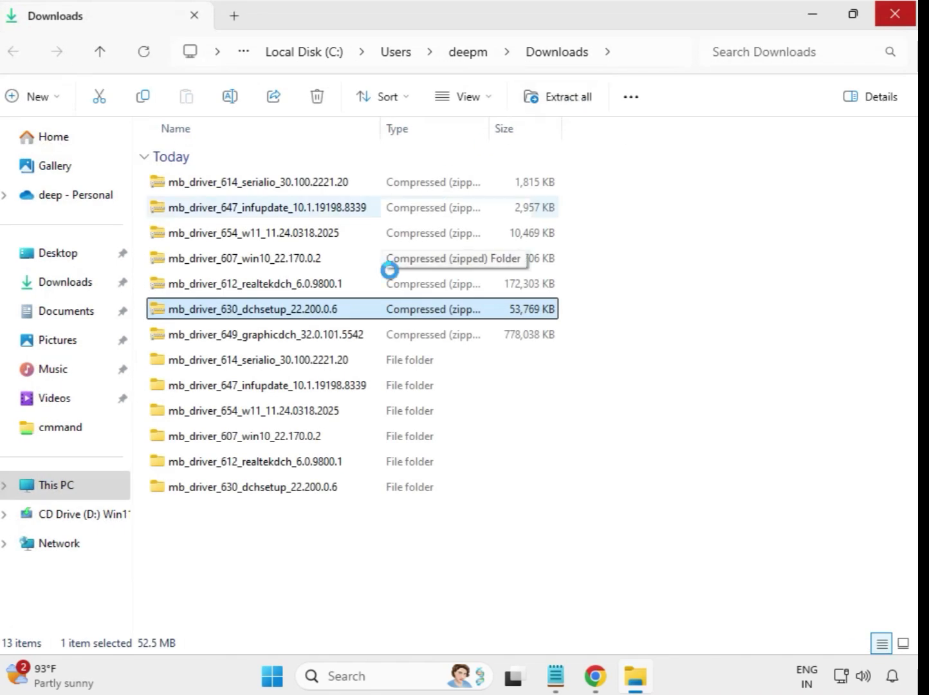
Step: Extract the mb_driver_649_graphicdch_32.0.101.5542 archive to its default folder in Downloads and close the extracted window
left_click(283, 346)
right_click(283, 346)
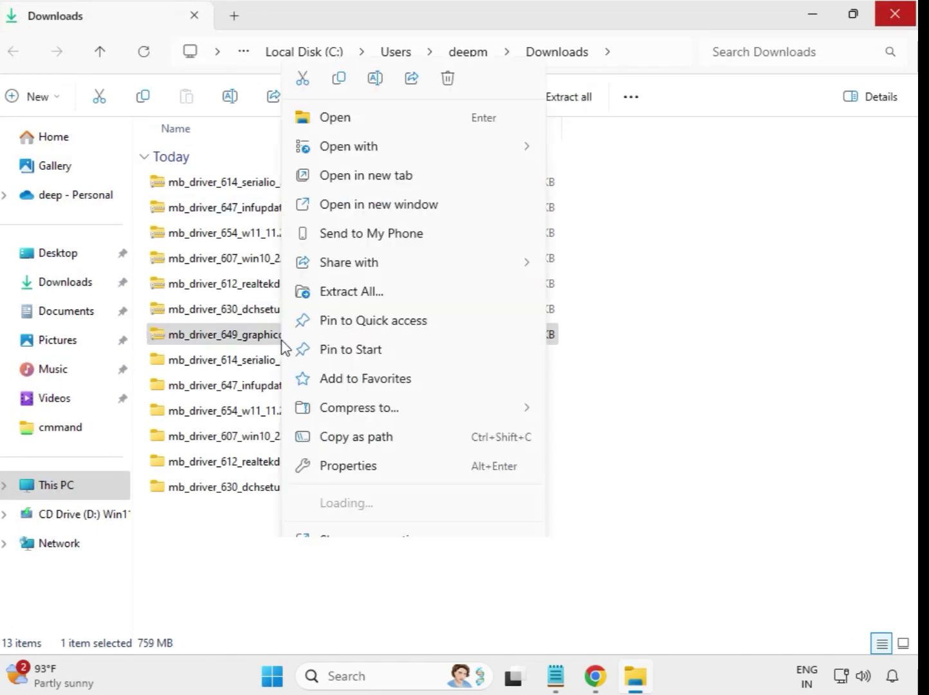
left_click(366, 299)
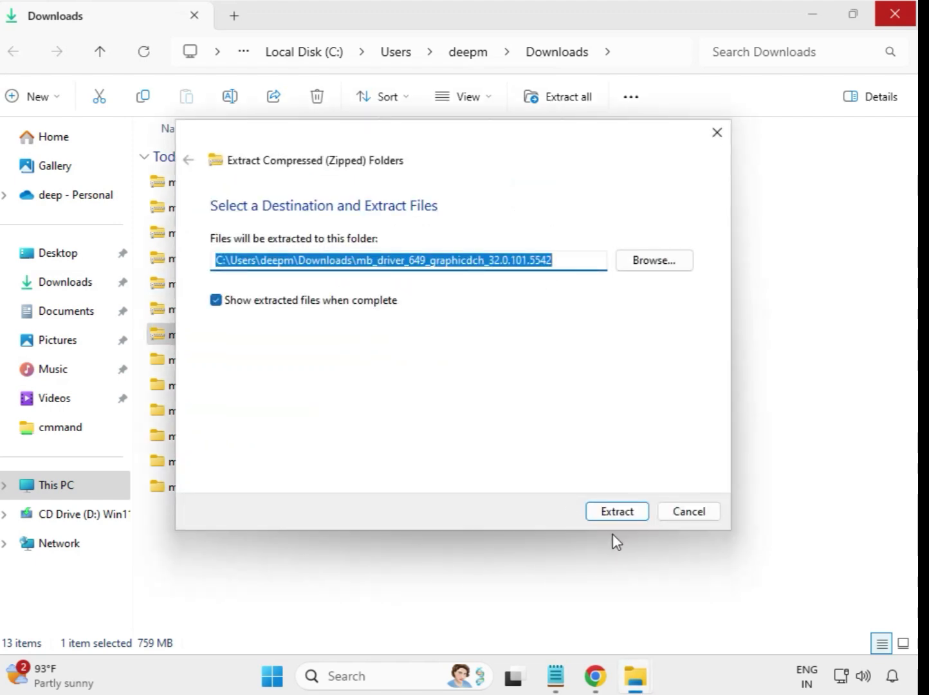
left_click(614, 512)
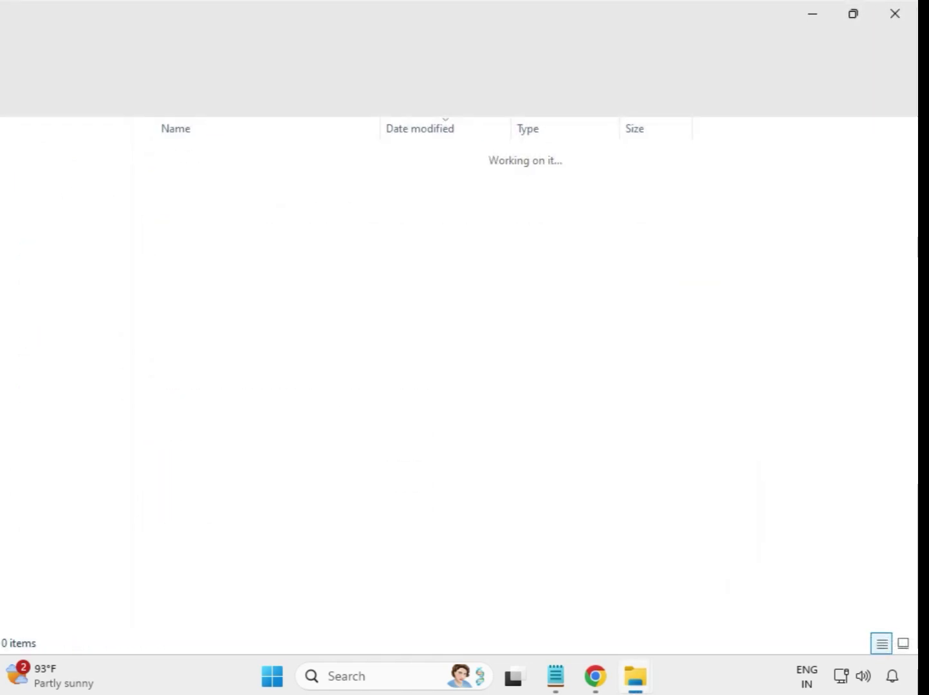
left_click(894, 14)
Step: Refresh the Downloads folder listing and review the group of extracted driver folders, leaving none of them selected
left_click(607, 542)
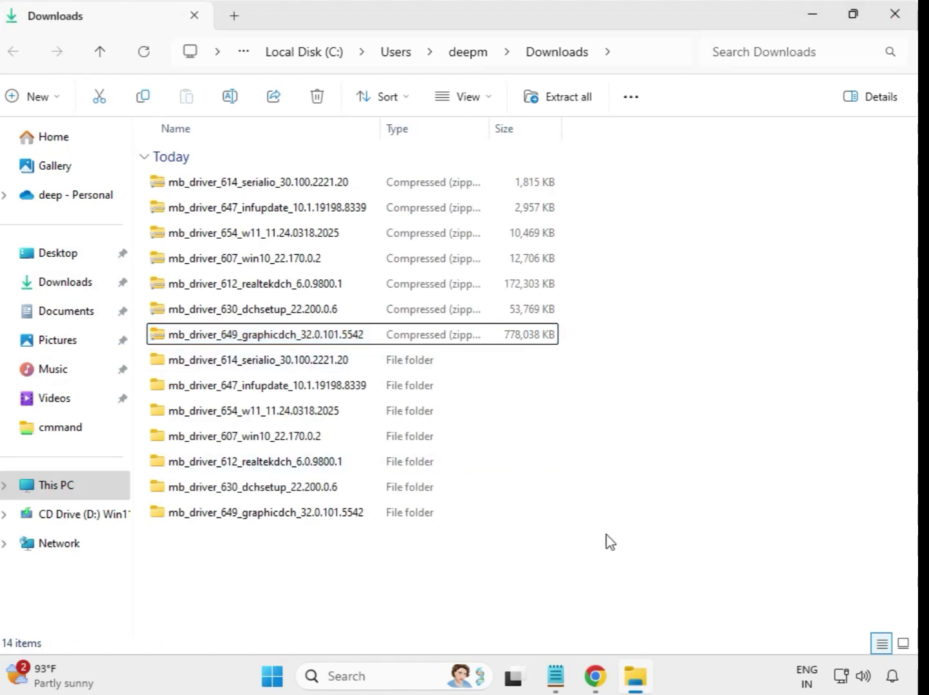
right_click(343, 554)
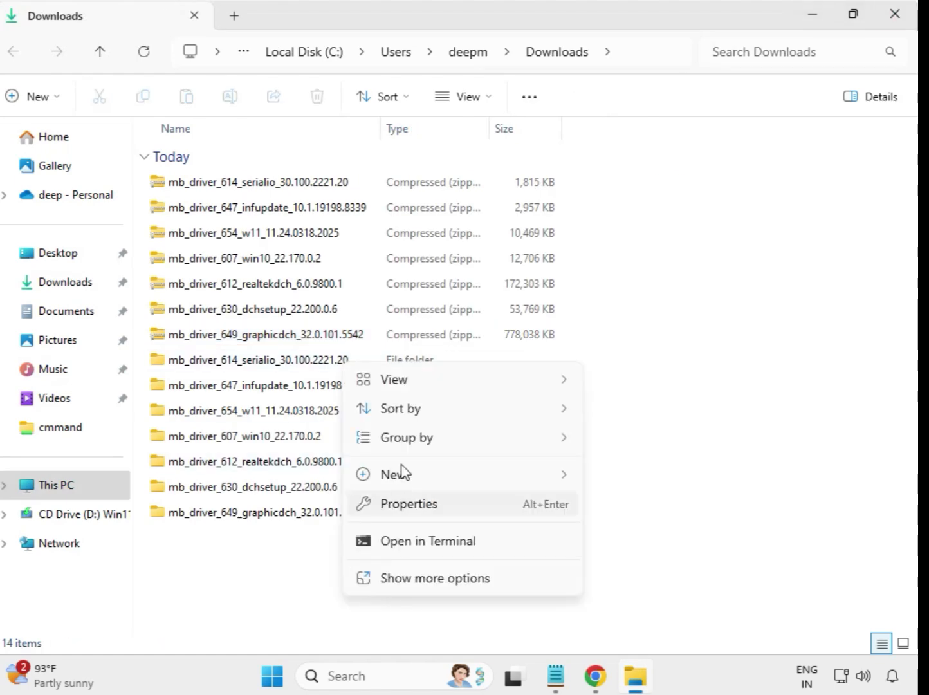
left_click(445, 579)
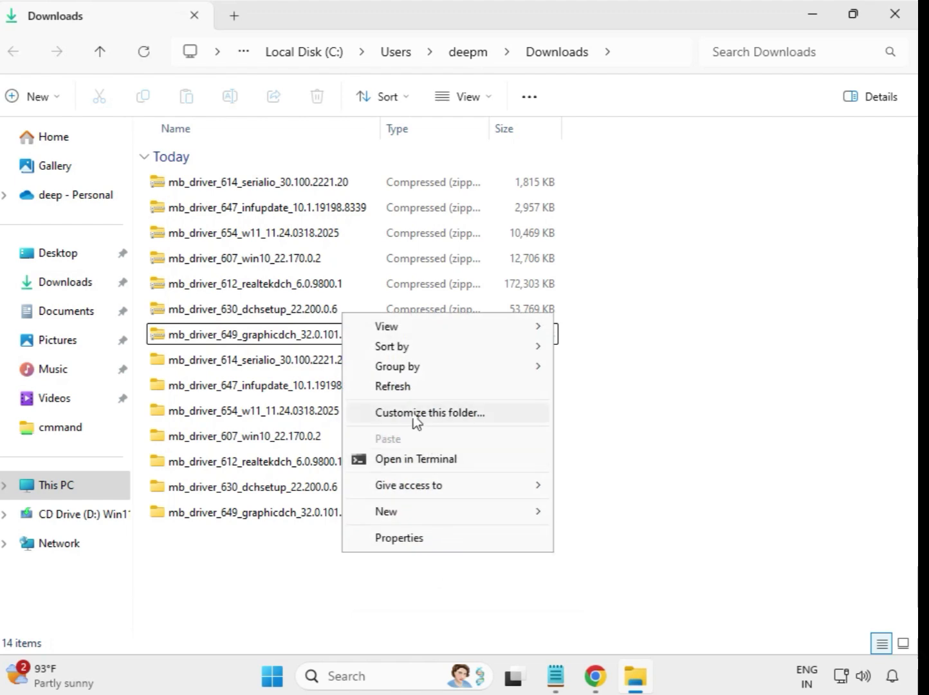
left_click(402, 386)
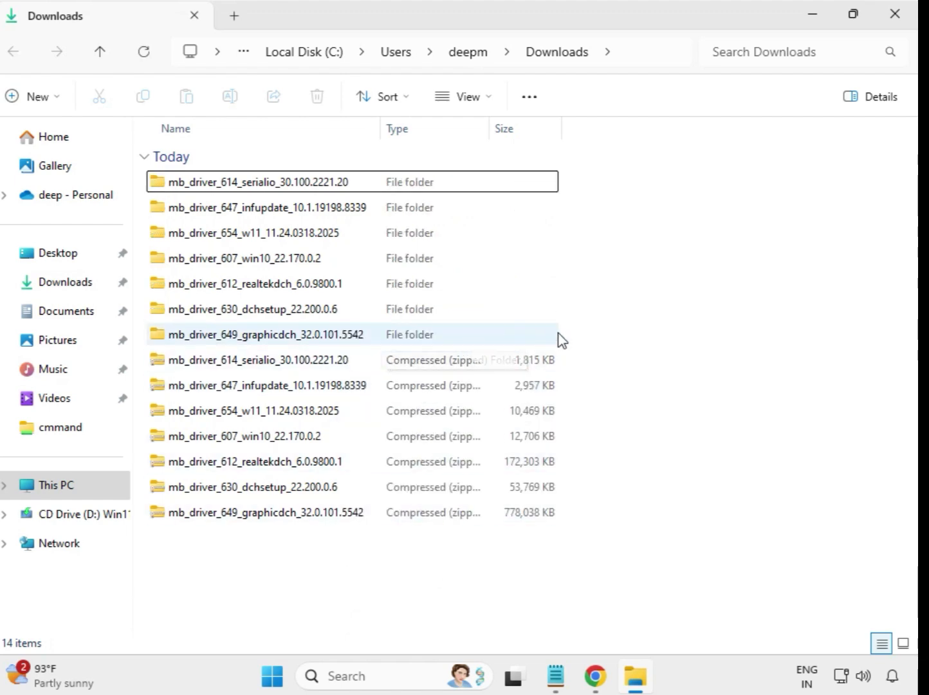
left_click_drag(546, 330, 353, 177)
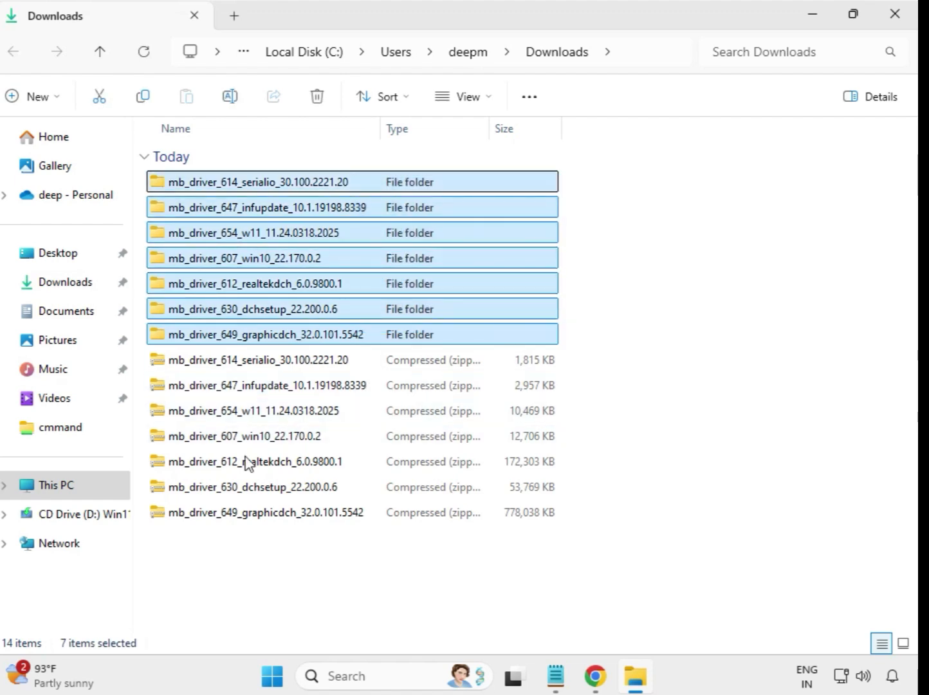
left_click(582, 223)
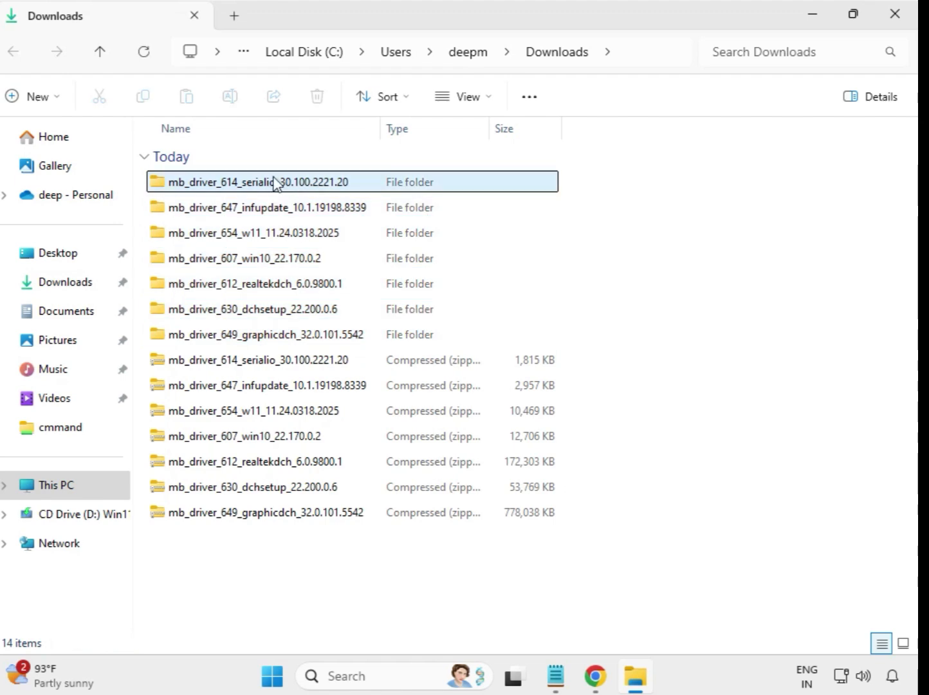
Step: Run the mb_driver_614_serialio_30.100.2221.20 installer from its extracted folder as administrator, allow it to make changes, and dismiss the compatibility assistant
double_click(259, 180)
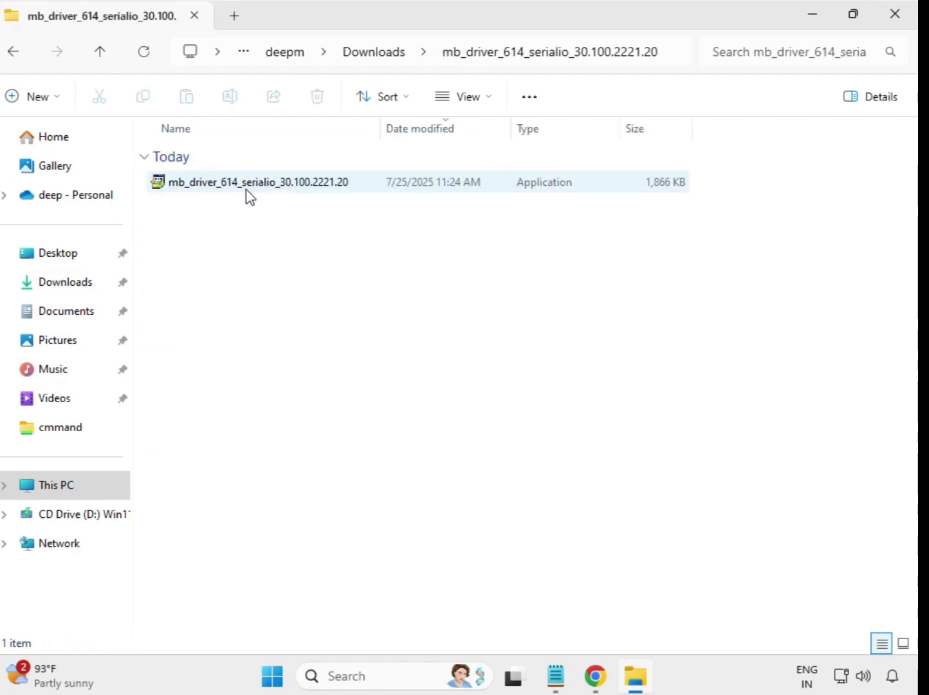
left_click(248, 192)
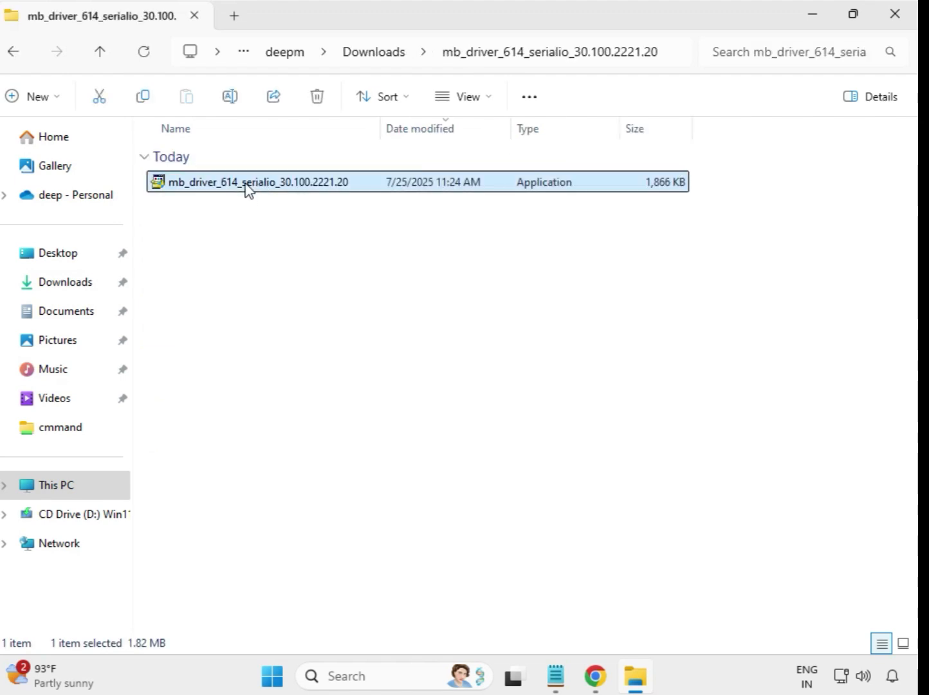
right_click(247, 192)
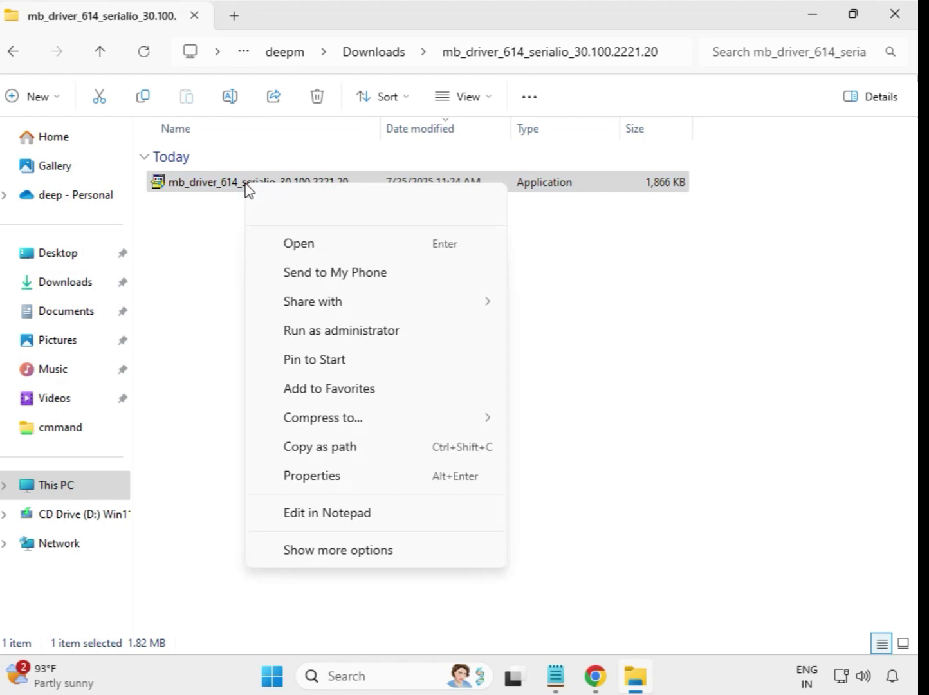
left_click(328, 331)
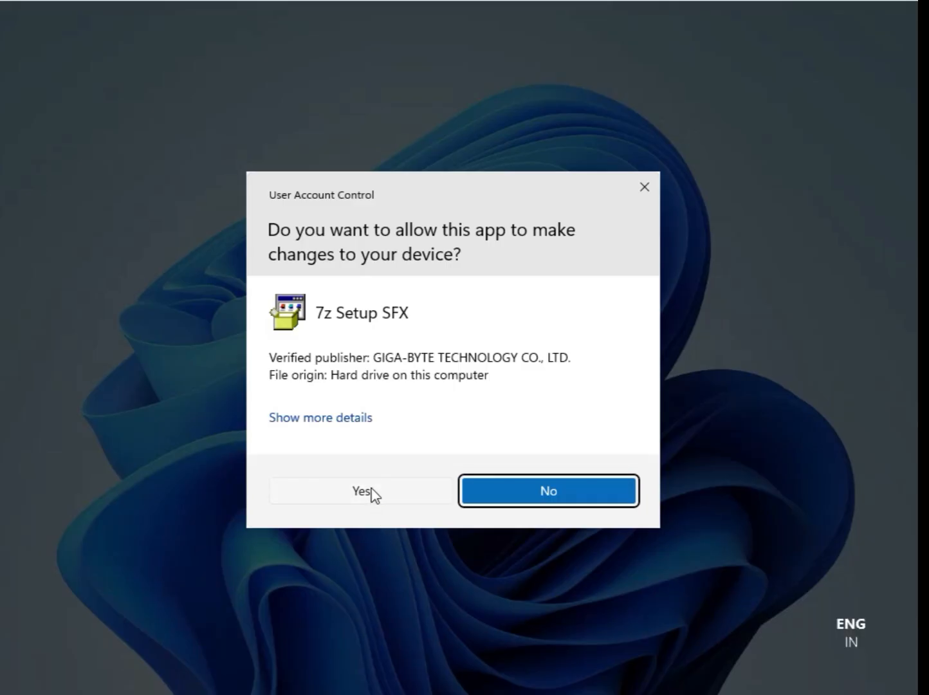
left_click(362, 491)
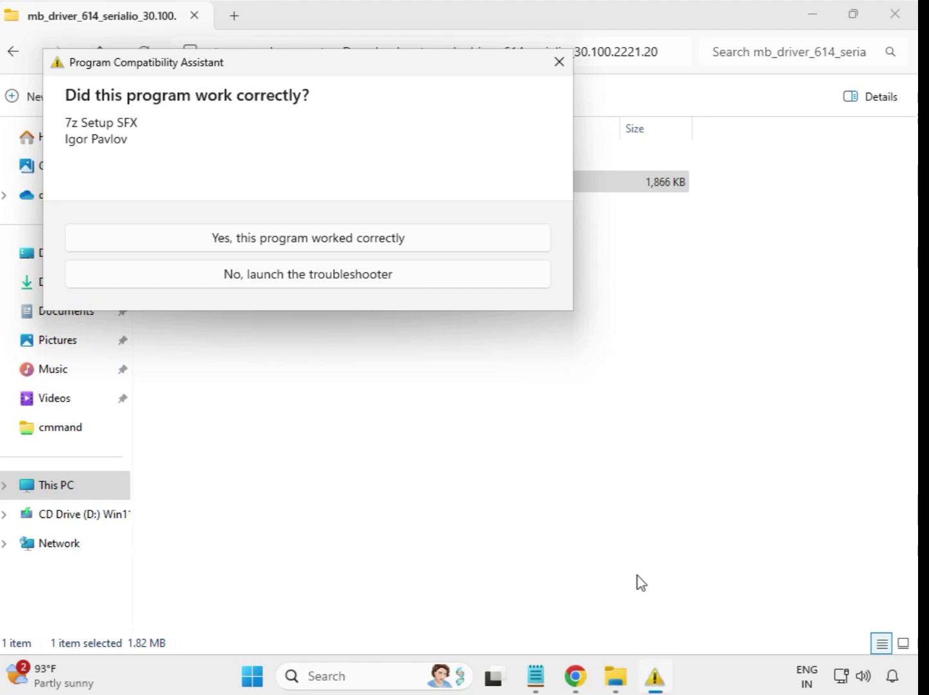
key("Escape")
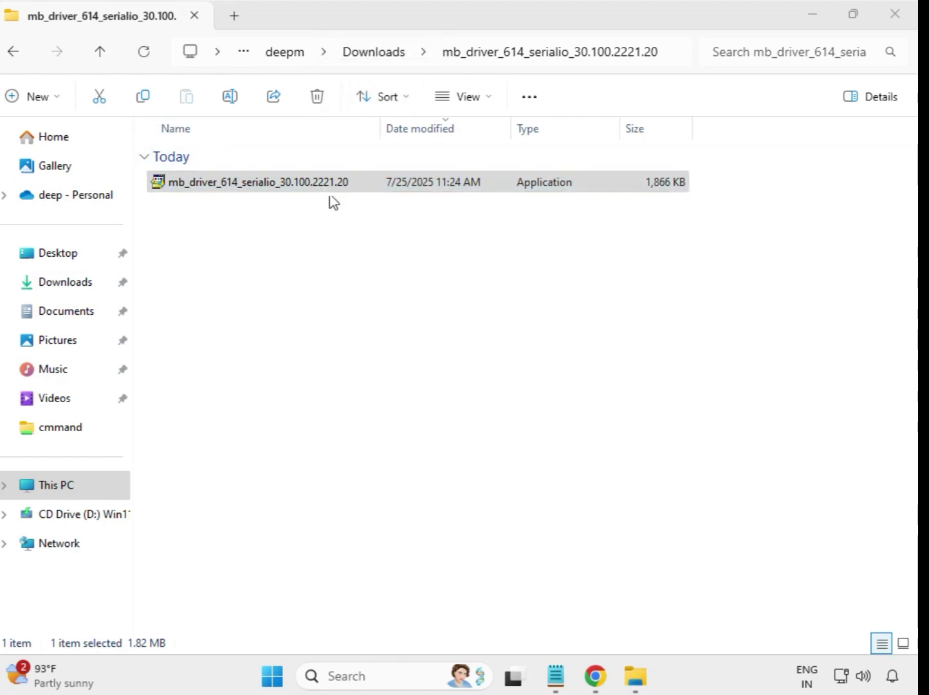
Step: Run the mb_driver_647_infupdate_10.1.19198.8339 installer from its extracted folder in Downloads as administrator and allow it to make changes
left_click(18, 57)
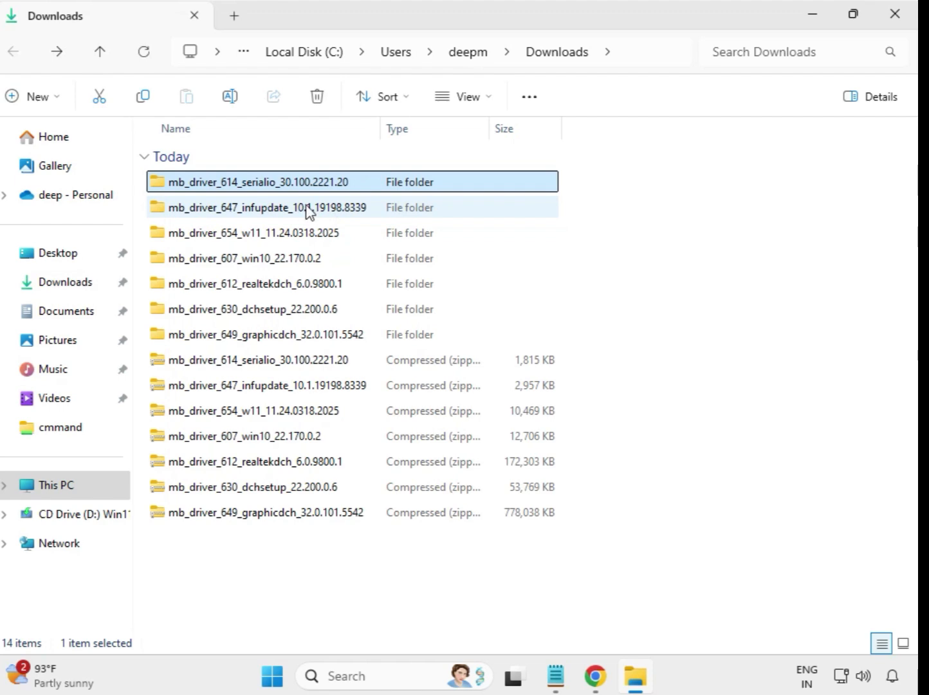
double_click(308, 209)
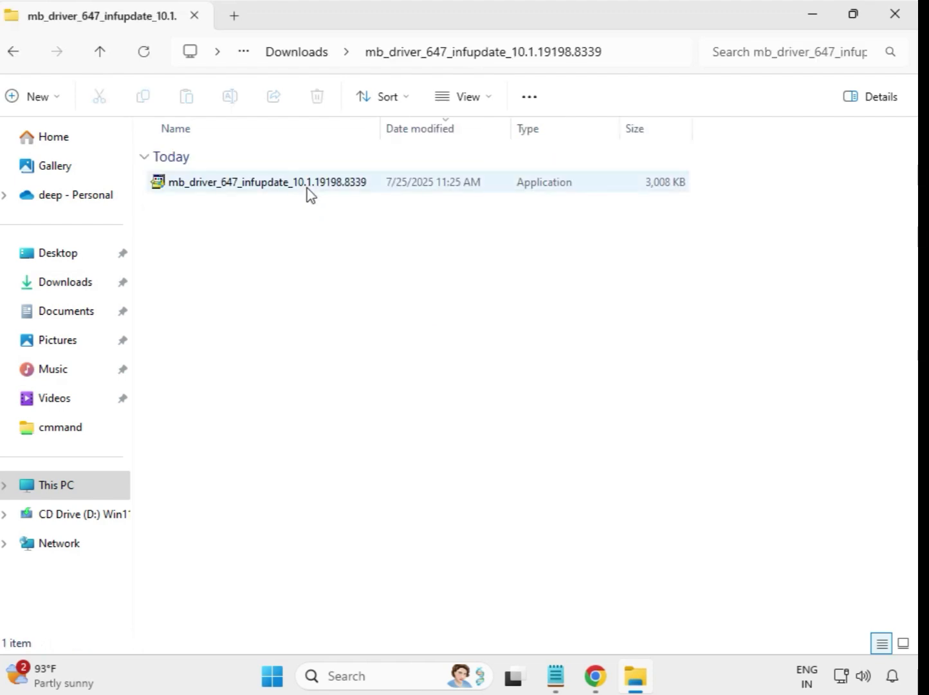
left_click(310, 191)
right_click(311, 189)
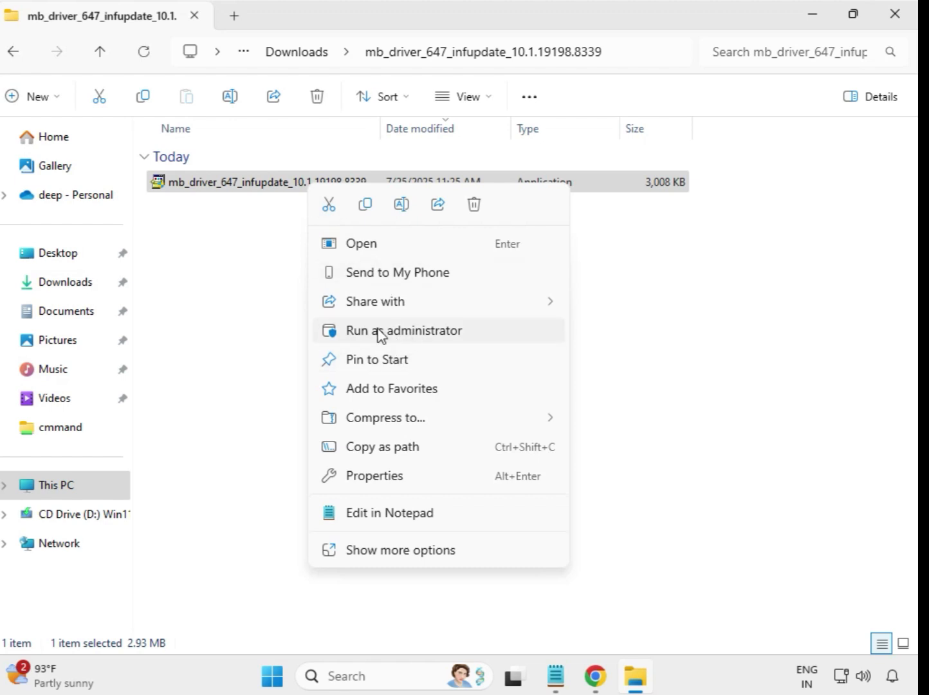
left_click(412, 336)
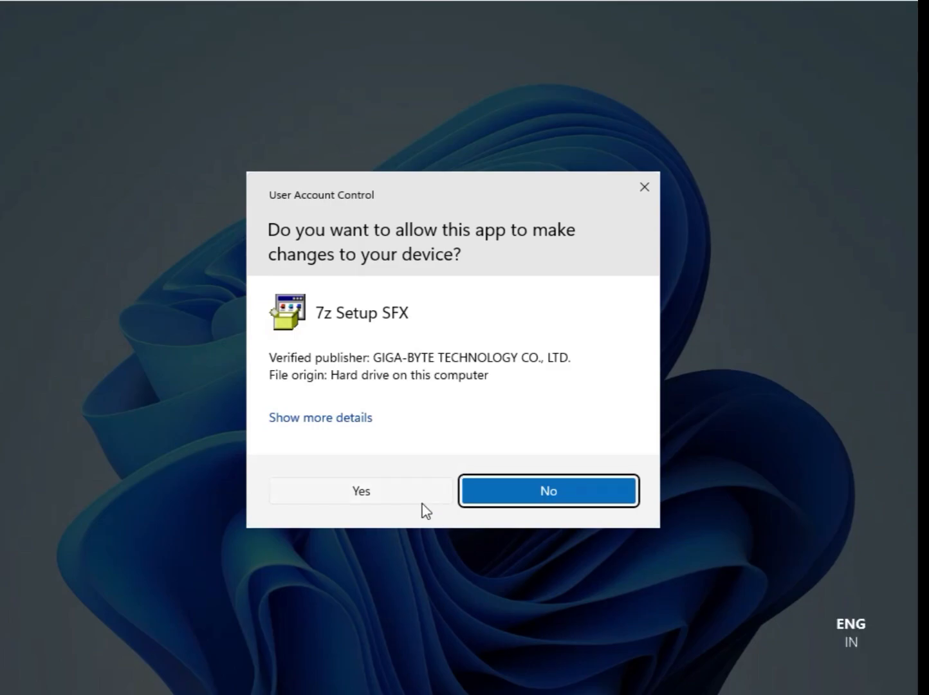
left_click(423, 501)
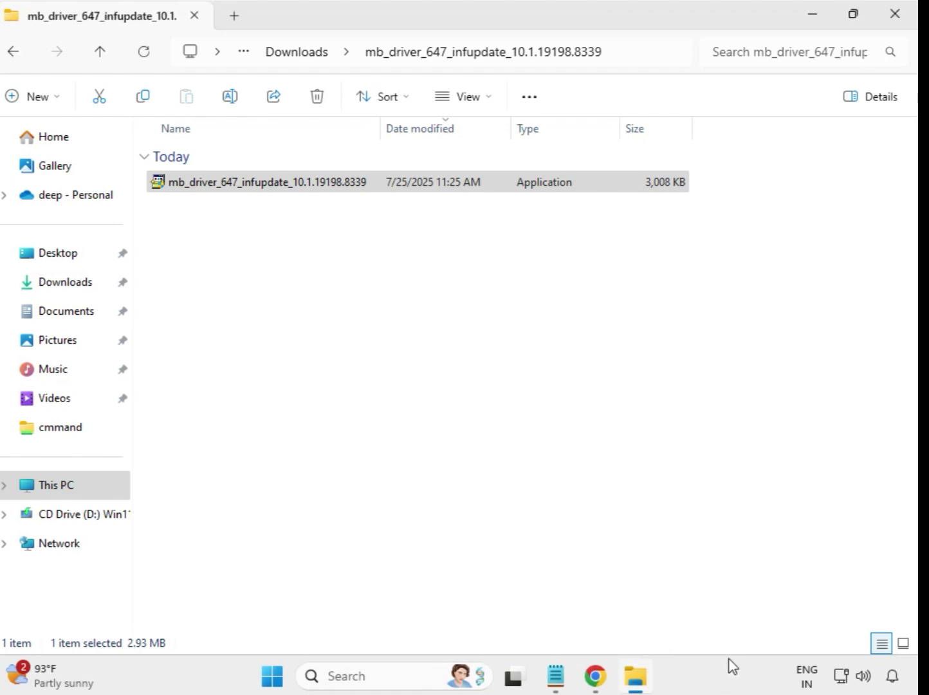
Step: Run the mb_driver_654_w11_11.24.0318.2025 installer from its extracted folder in Downloads as administrator and allow it to make changes
left_click(280, 58)
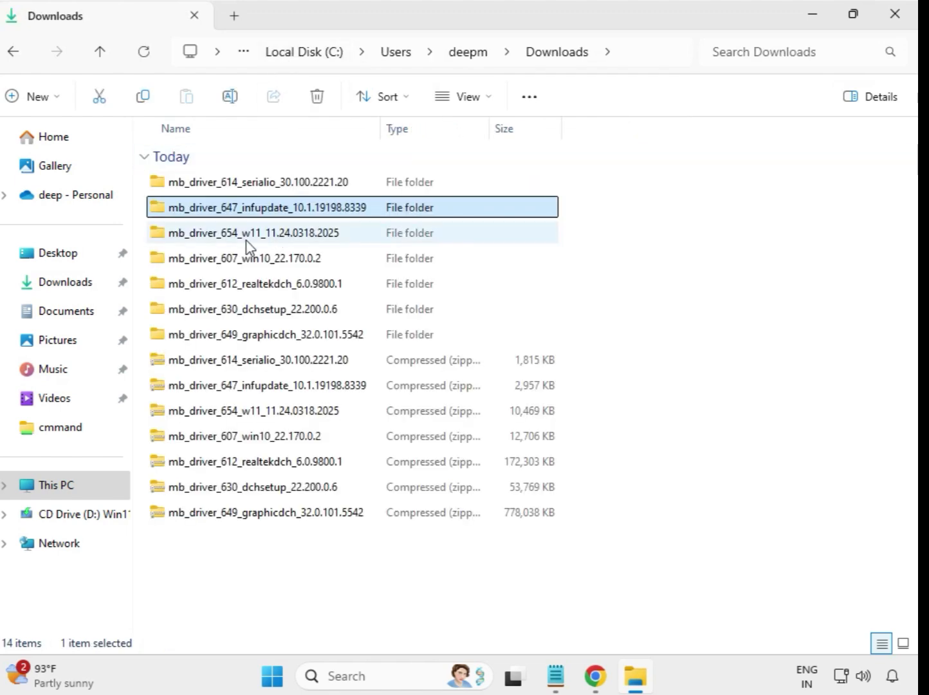
double_click(261, 239)
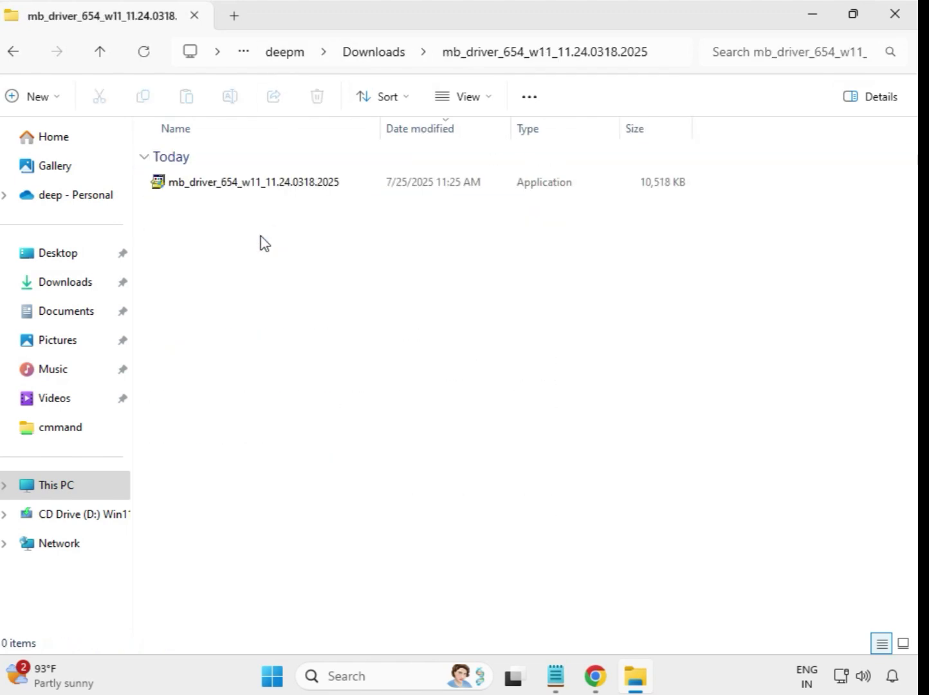
left_click(274, 188)
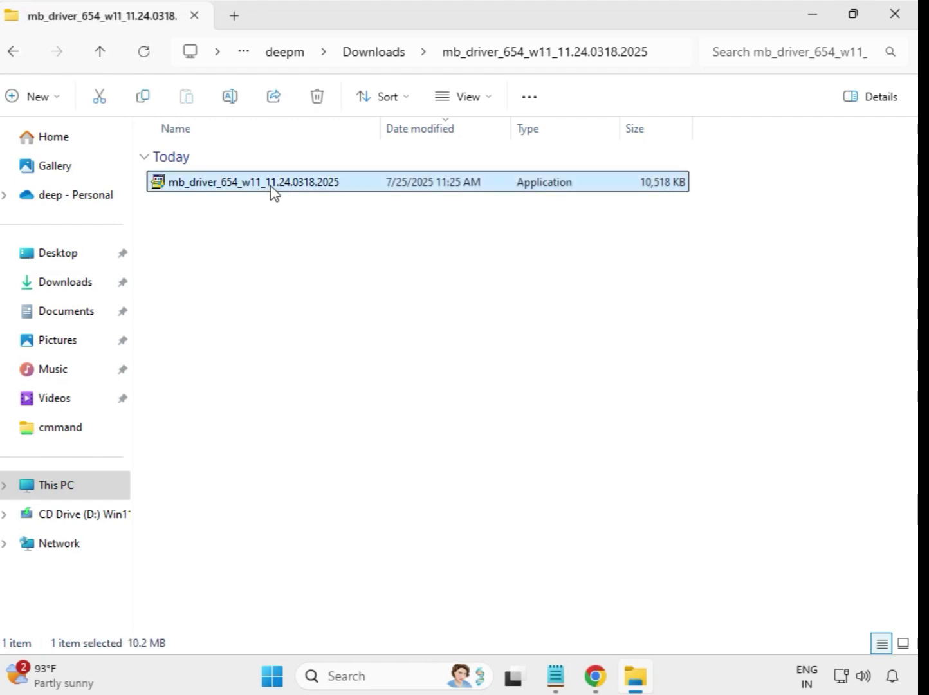
right_click(274, 189)
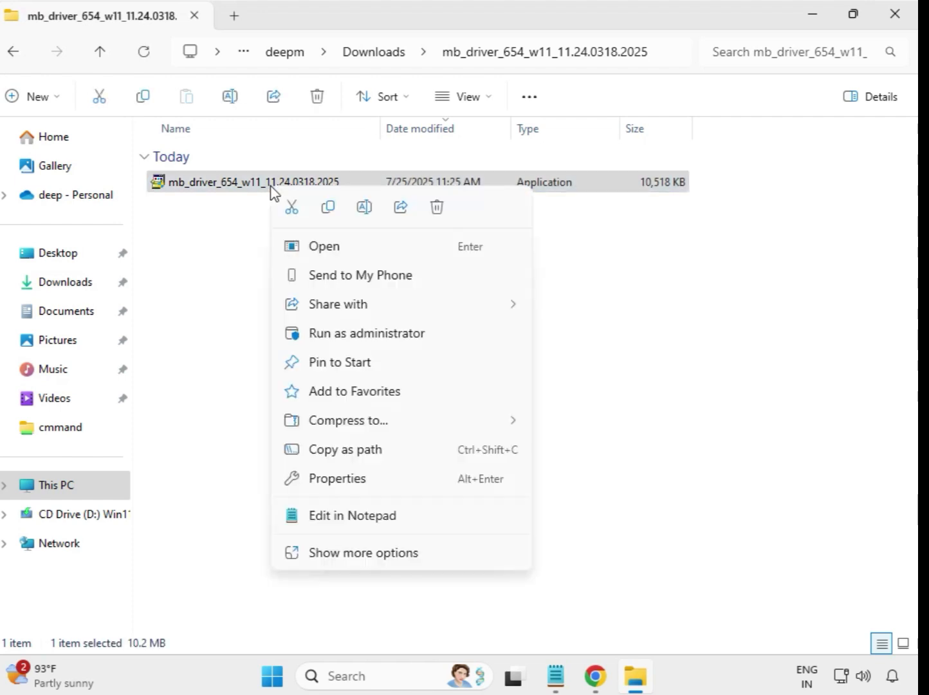
left_click(360, 333)
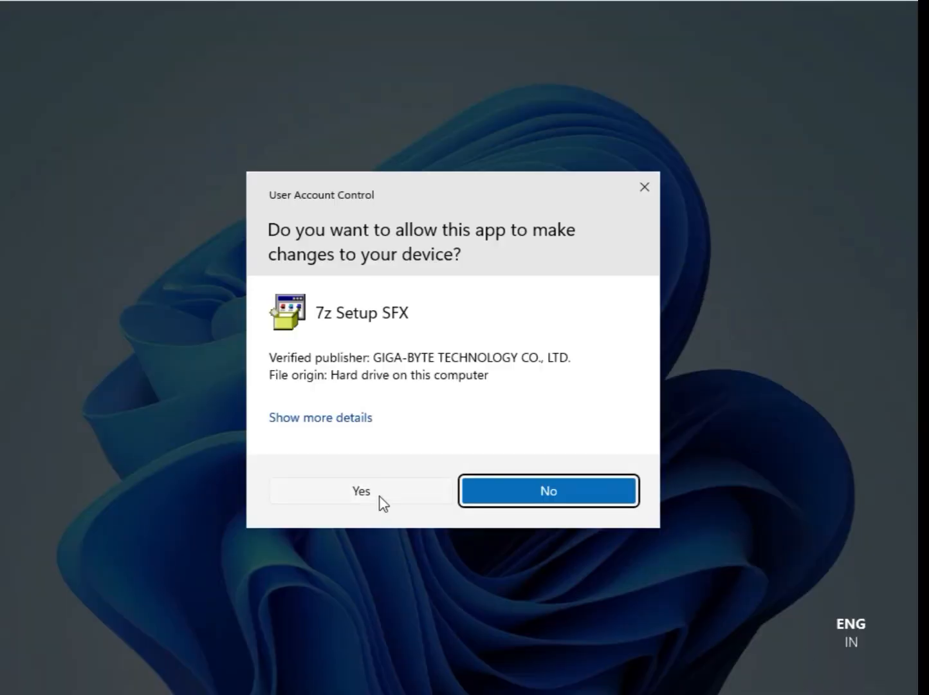
left_click(382, 502)
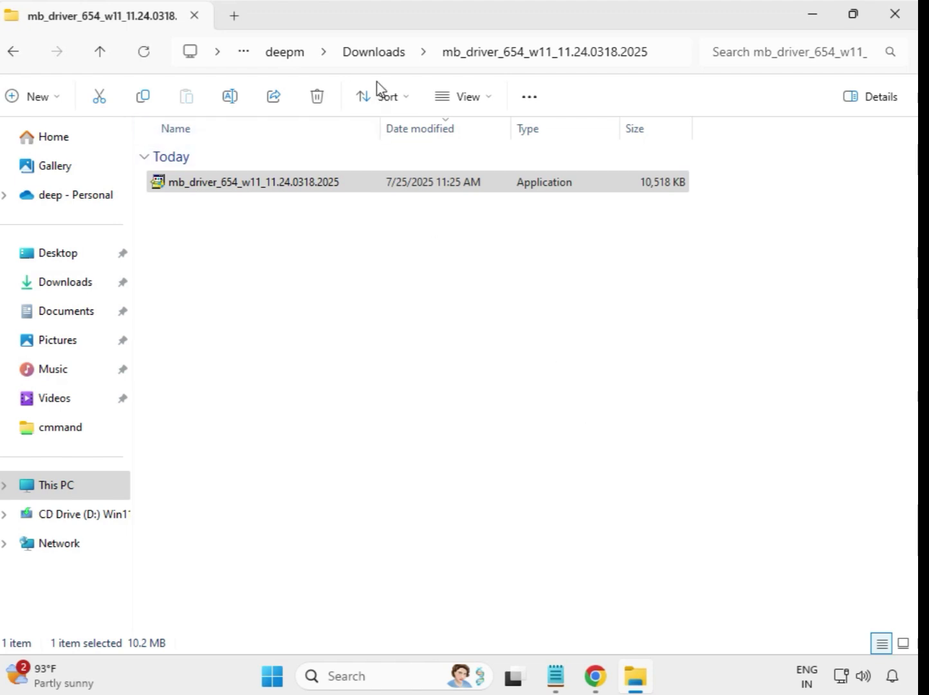
Step: Run the mb_driver_607_win10_22.170.0.2 installer from its extracted folder in Downloads as administrator and allow it to make changes
left_click(378, 57)
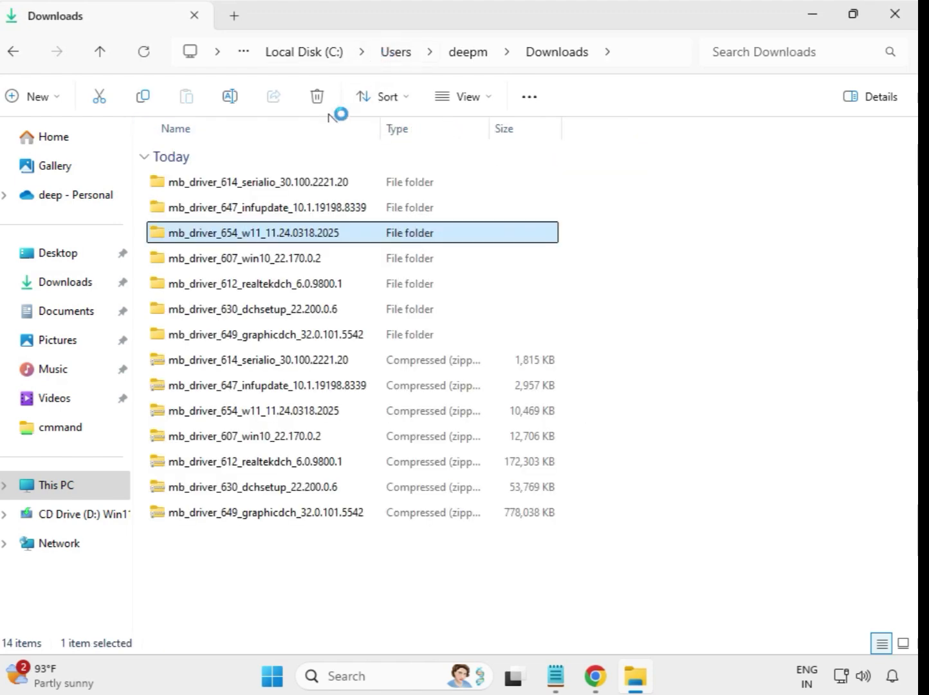
left_click(269, 262)
double_click(270, 262)
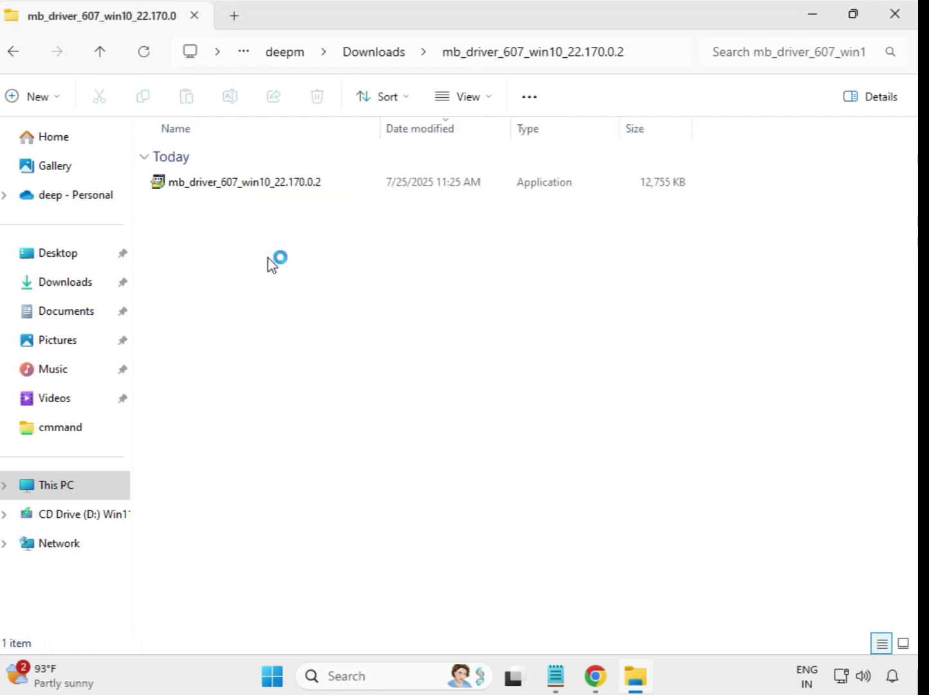
left_click(256, 186)
left_click(256, 186)
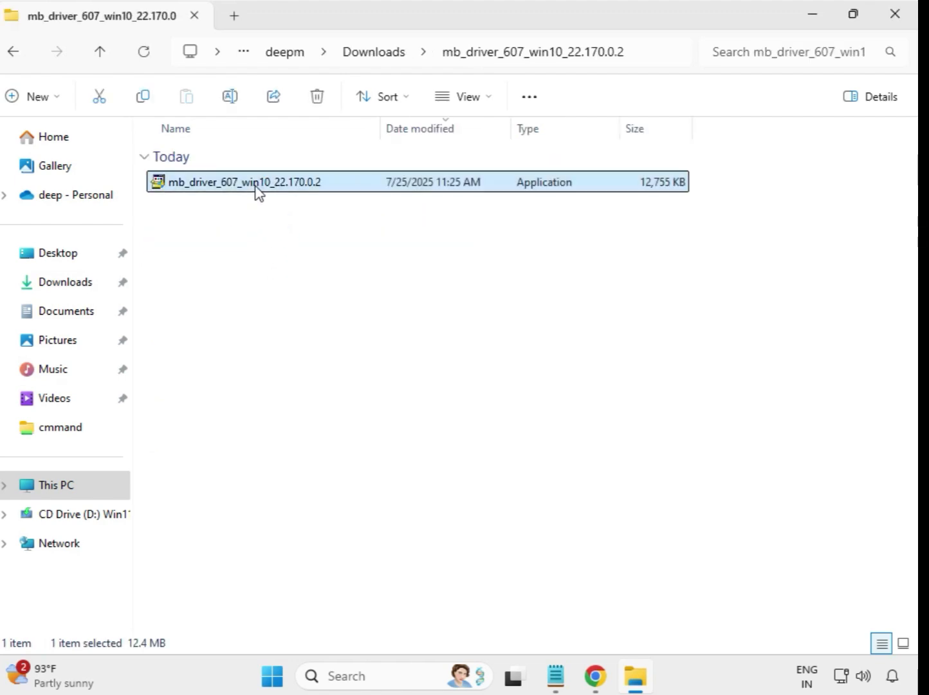
right_click(257, 190)
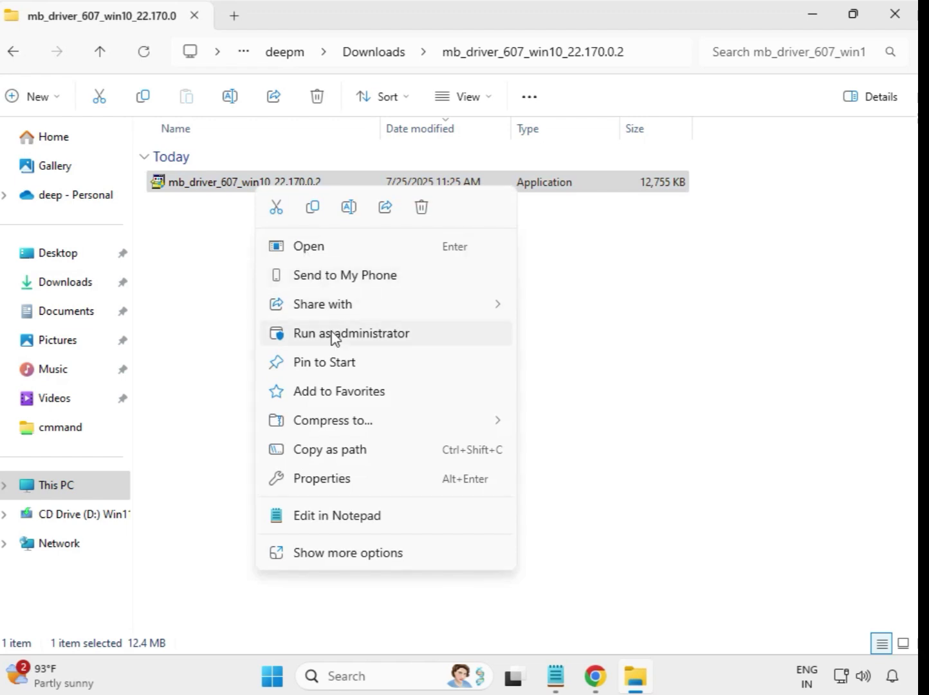
left_click(357, 332)
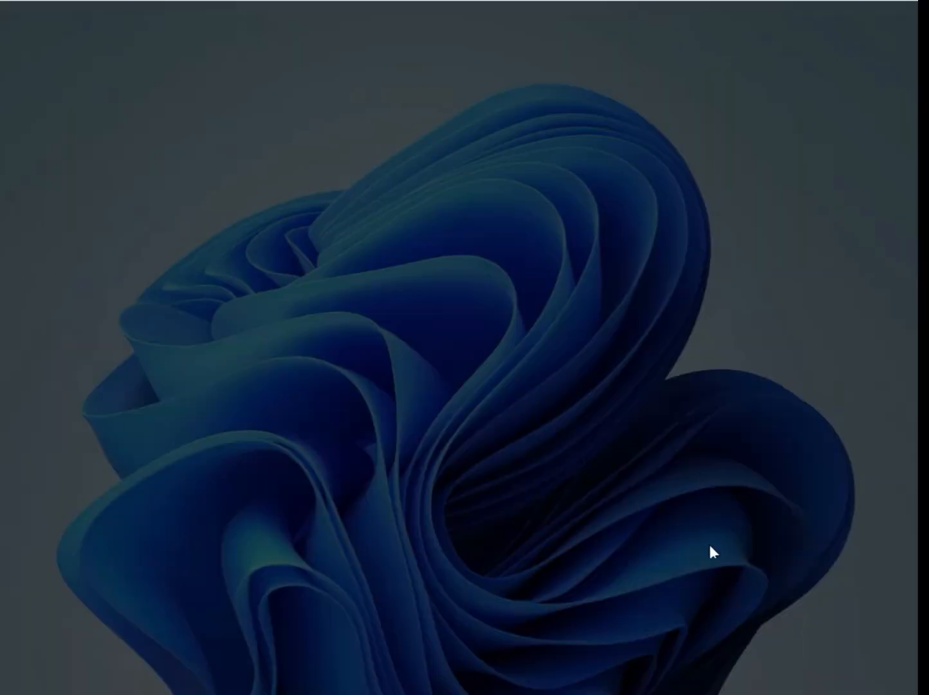
left_click(383, 496)
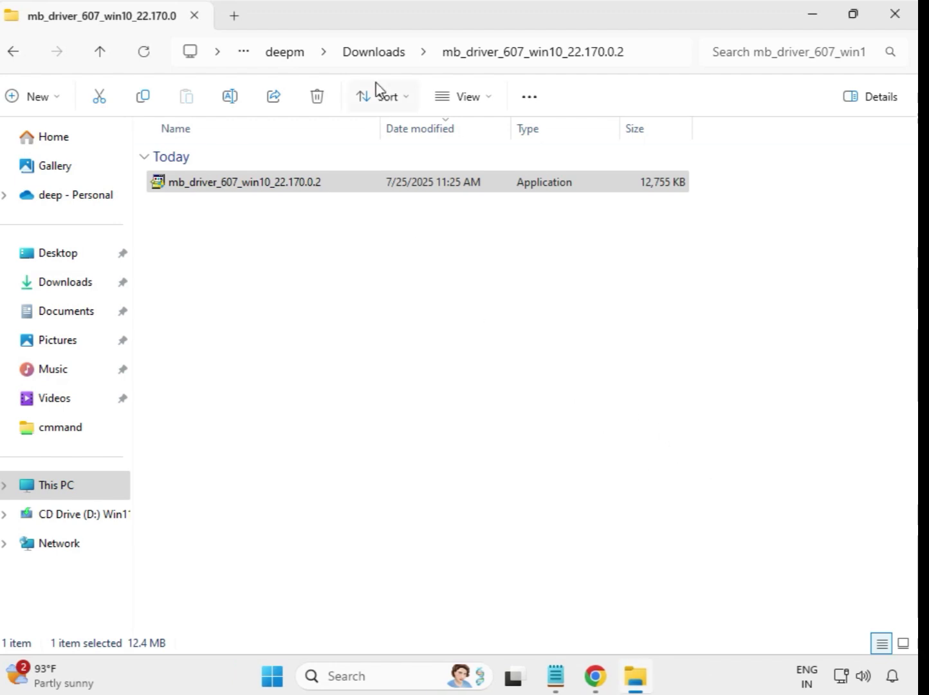
Step: Run the mb_driver_612_realtekdch_6.0.9800.1 installer from its extracted folder in Downloads as administrator and allow it to make changes
left_click(371, 52)
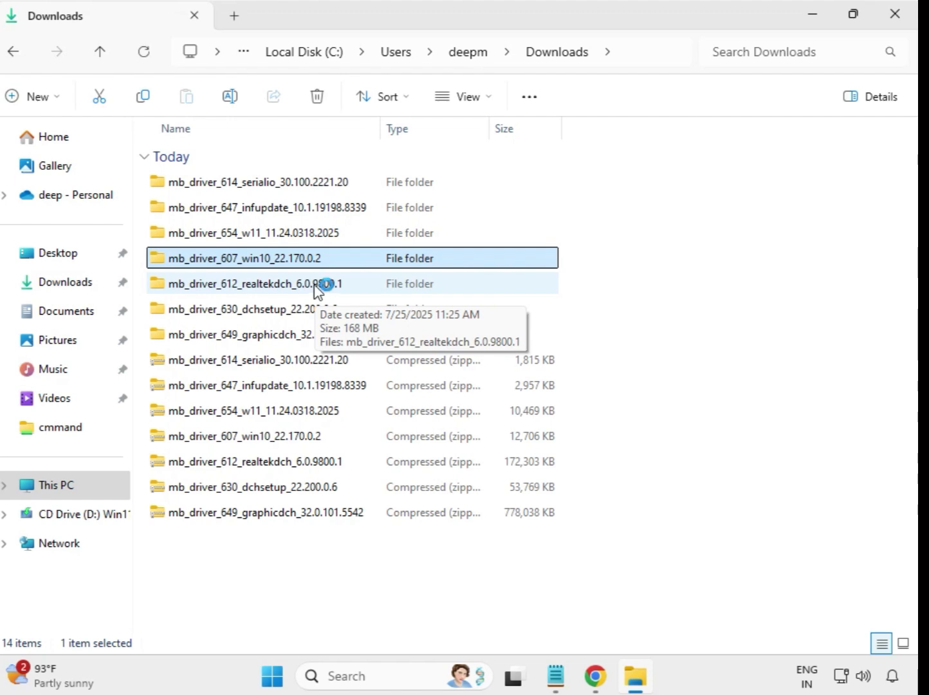
left_click(315, 289)
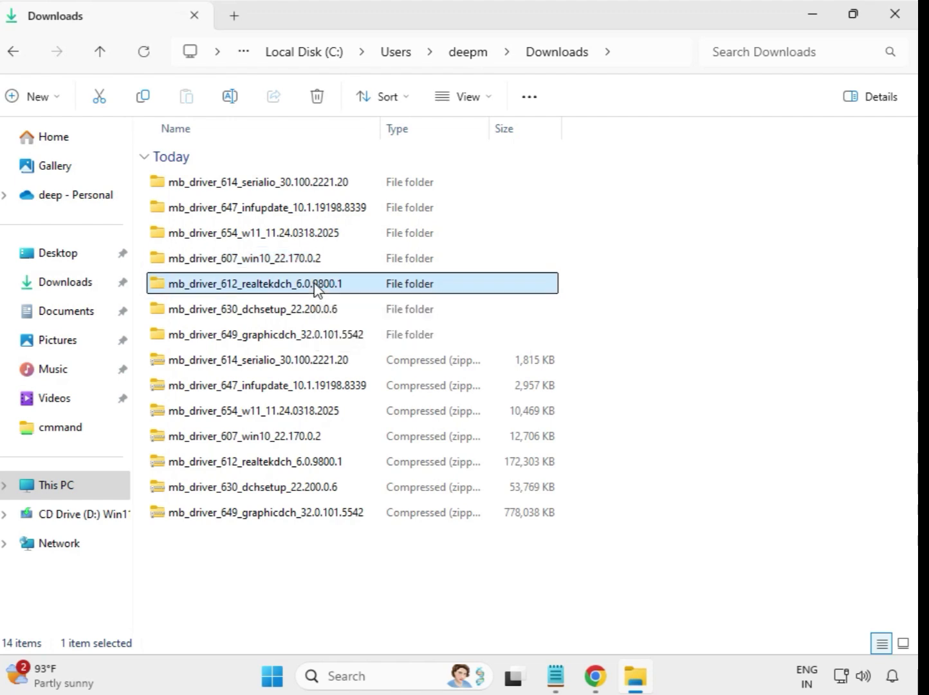
double_click(371, 290)
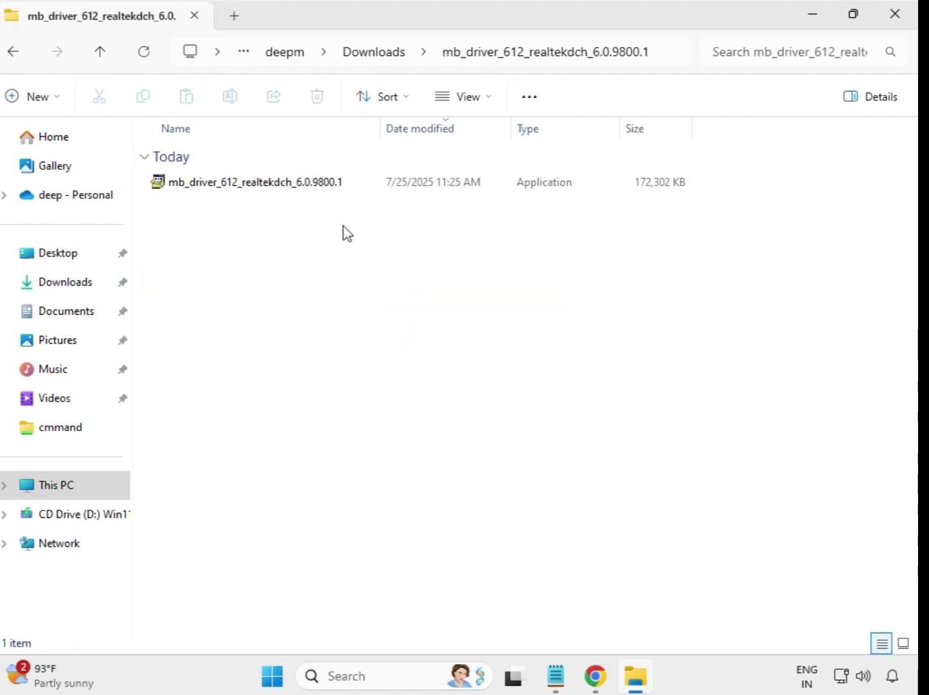
left_click(287, 189)
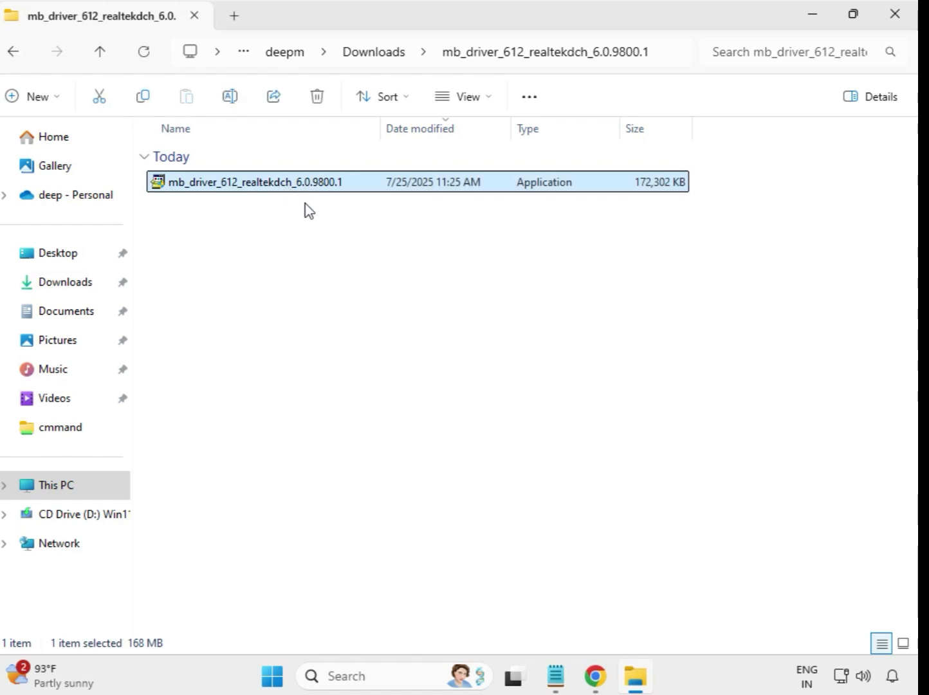
right_click(288, 188)
left_click(399, 340)
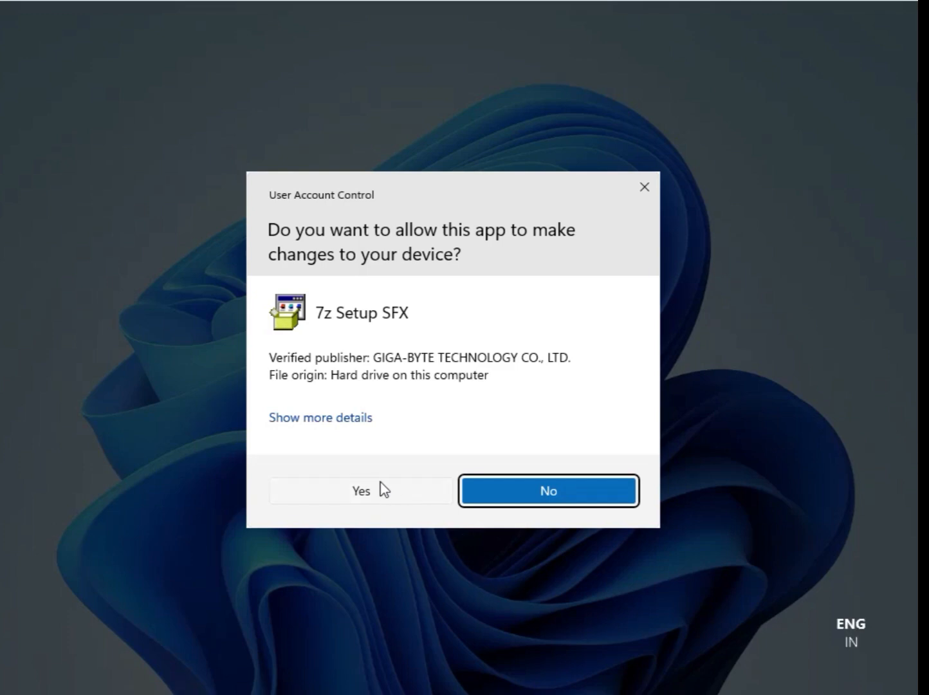
left_click(380, 490)
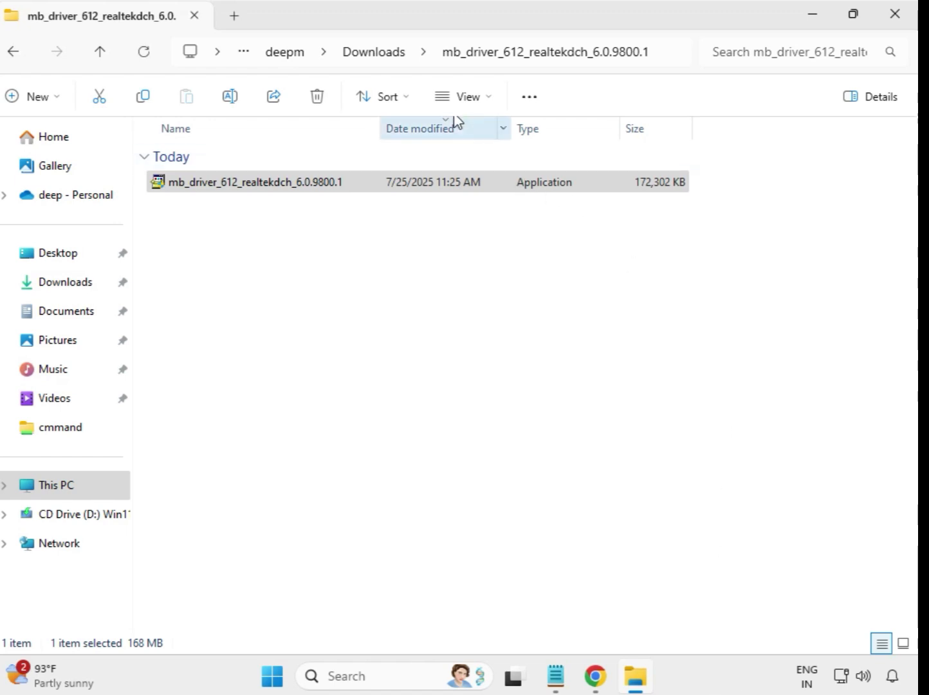
Step: Run the mb_driver_630_dchsetup_22.200.0.6 installer from its extracted folder in Downloads as administrator and allow it to make changes
left_click(376, 53)
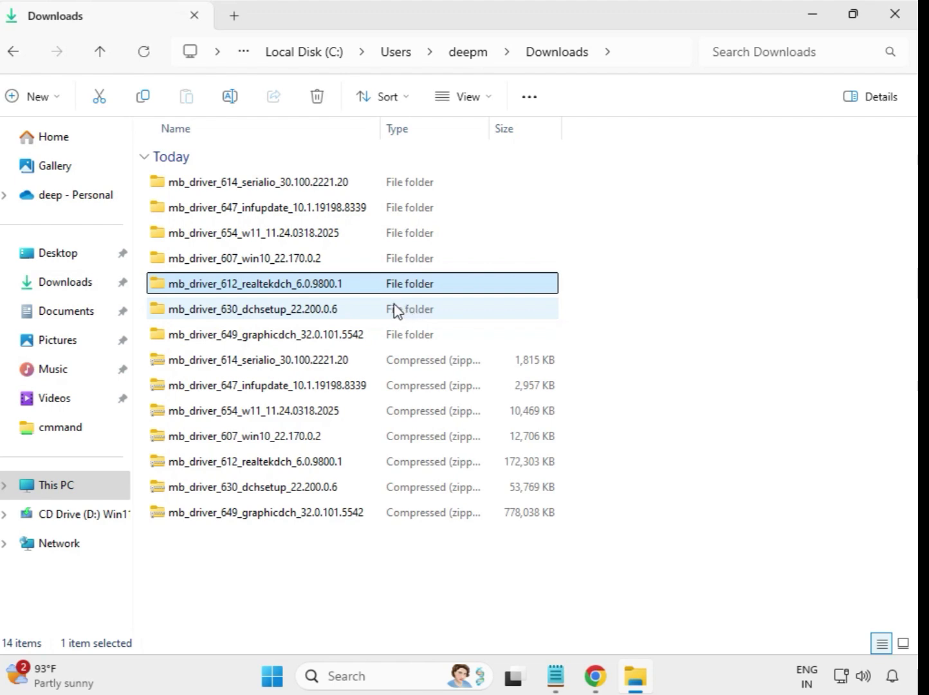
left_click(305, 310)
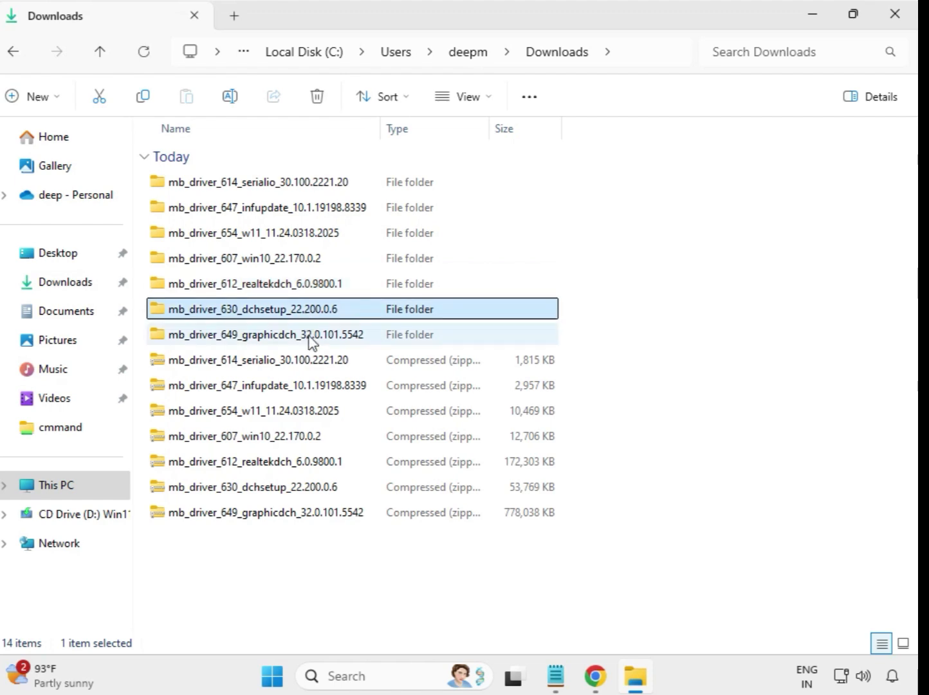
left_click(310, 334)
left_click(310, 315)
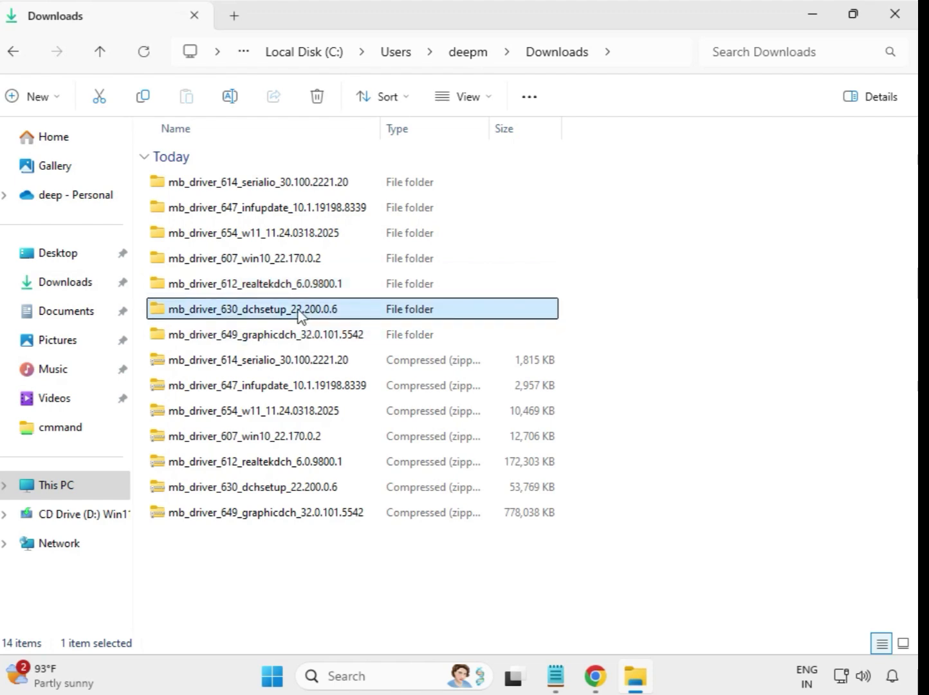
double_click(299, 312)
left_click(251, 191)
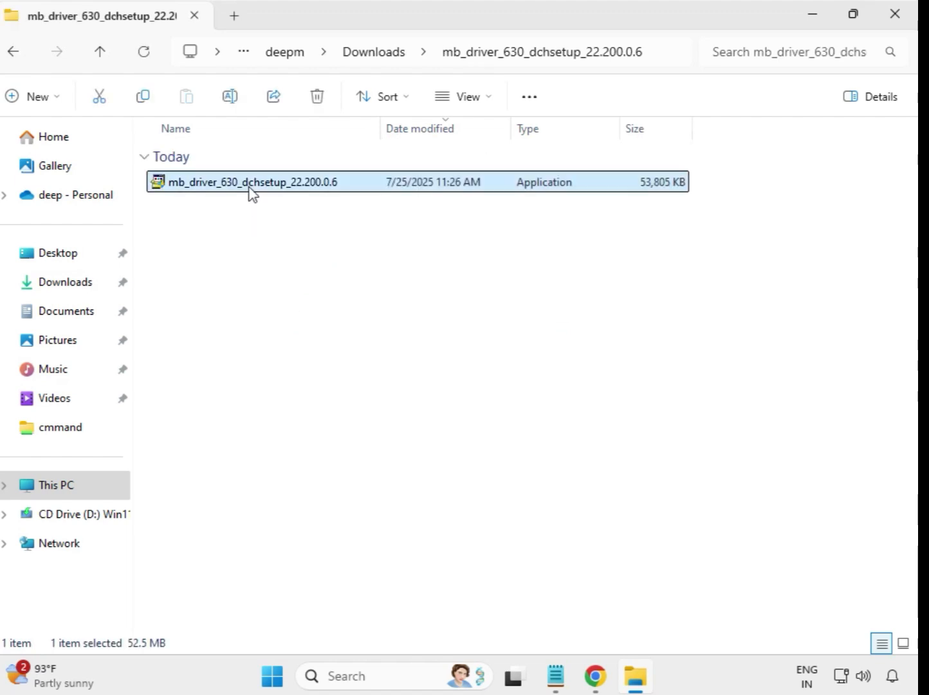
right_click(252, 191)
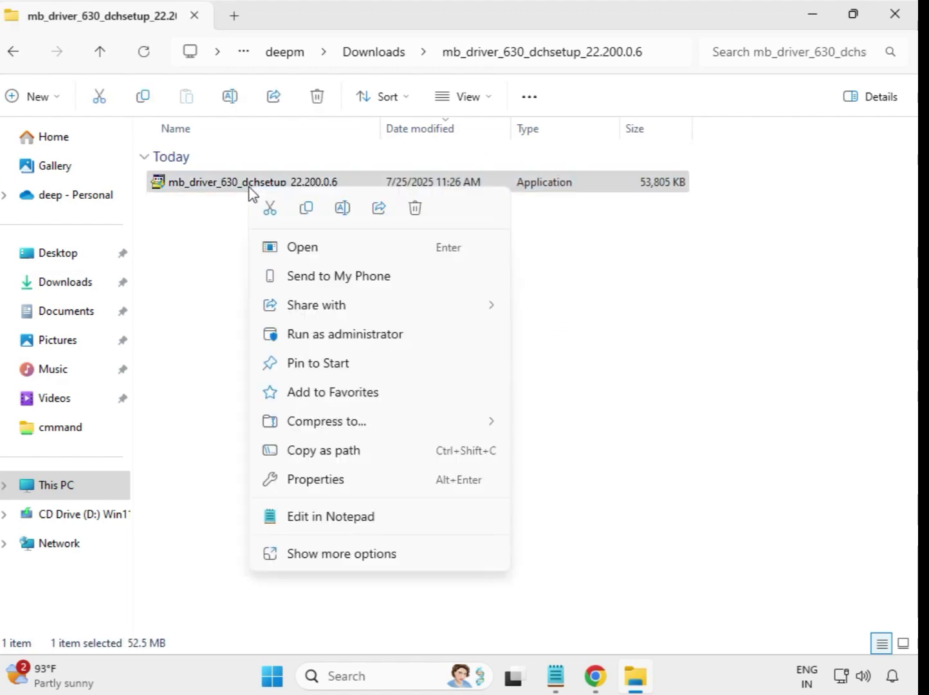
left_click(355, 336)
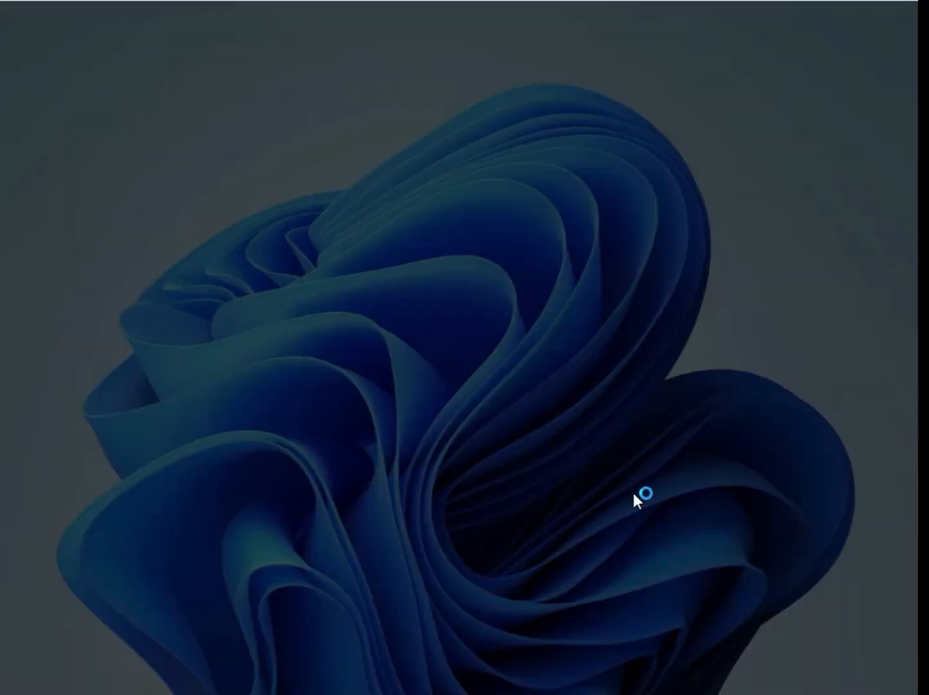
left_click(383, 497)
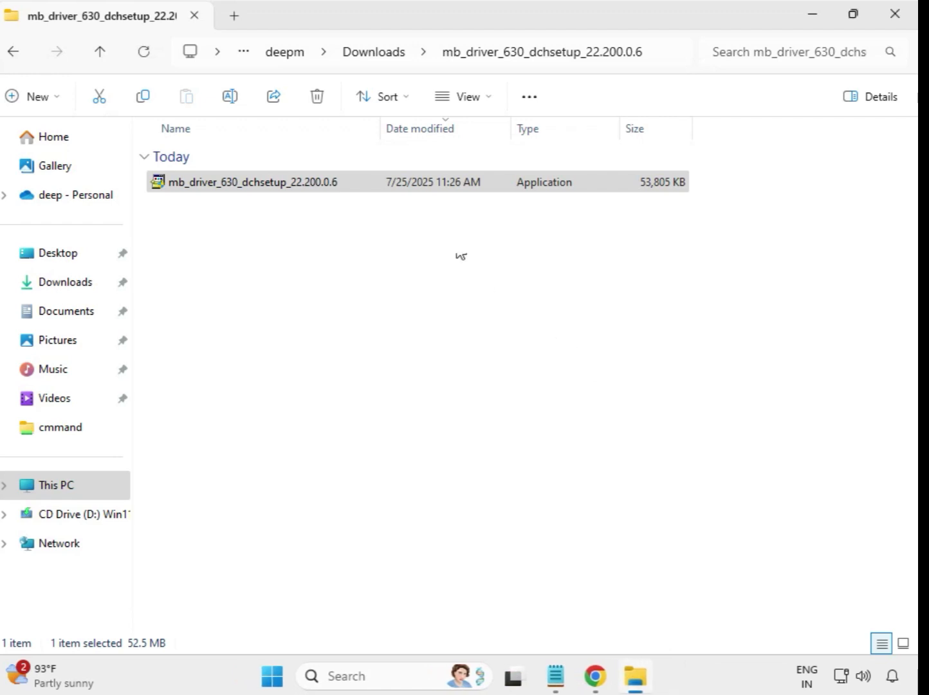
Step: Run the mb_driver_649_graphicdch_32.0.101.5542 installer from its extracted folder in Downloads as administrator and allow it to make changes
left_click(375, 56)
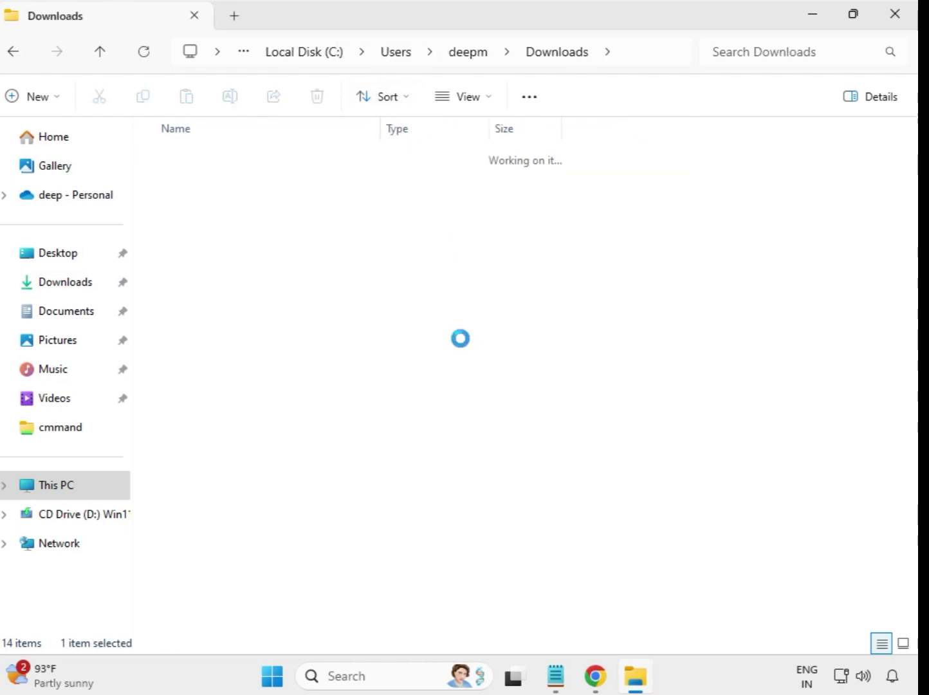
left_click(277, 336)
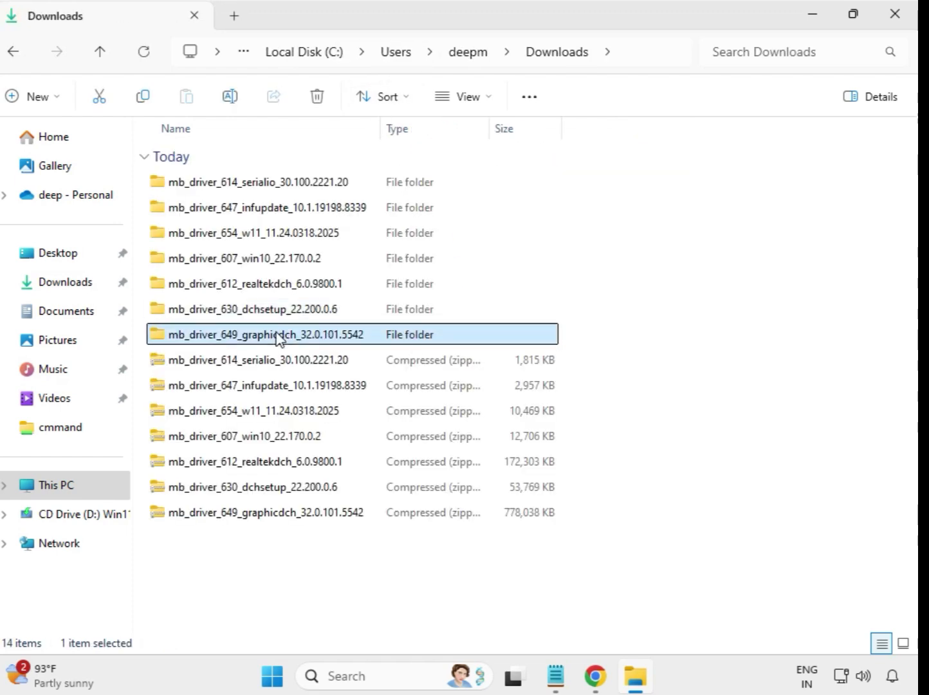
double_click(293, 338)
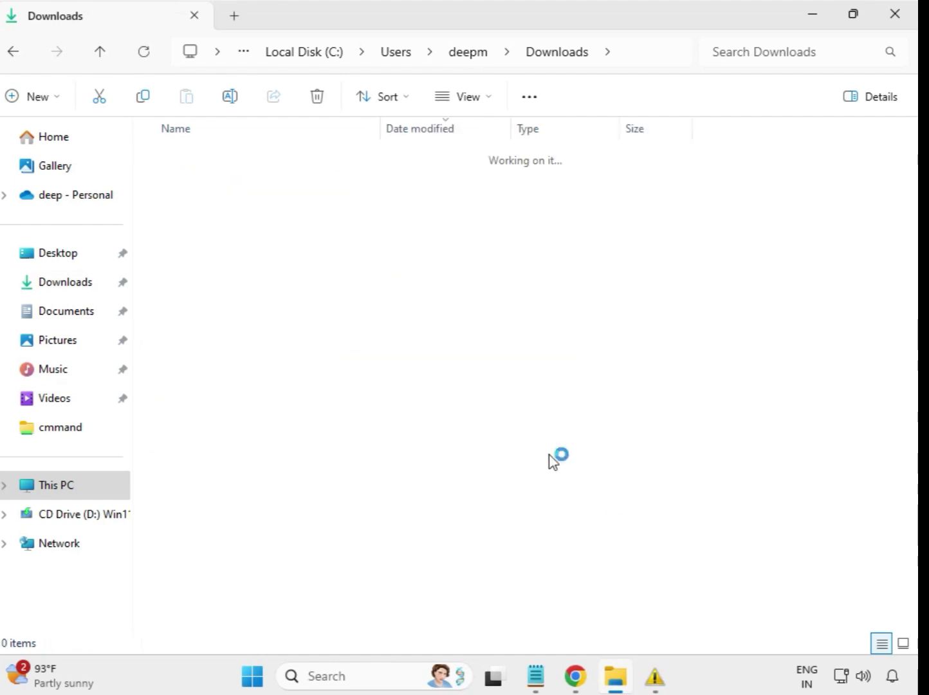
left_click(301, 183)
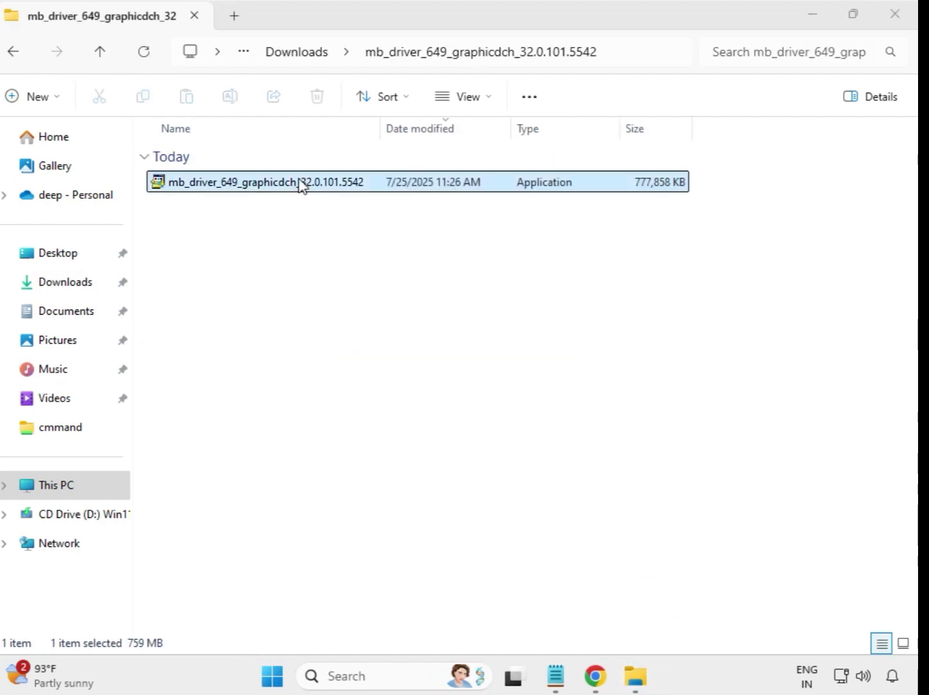
right_click(309, 192)
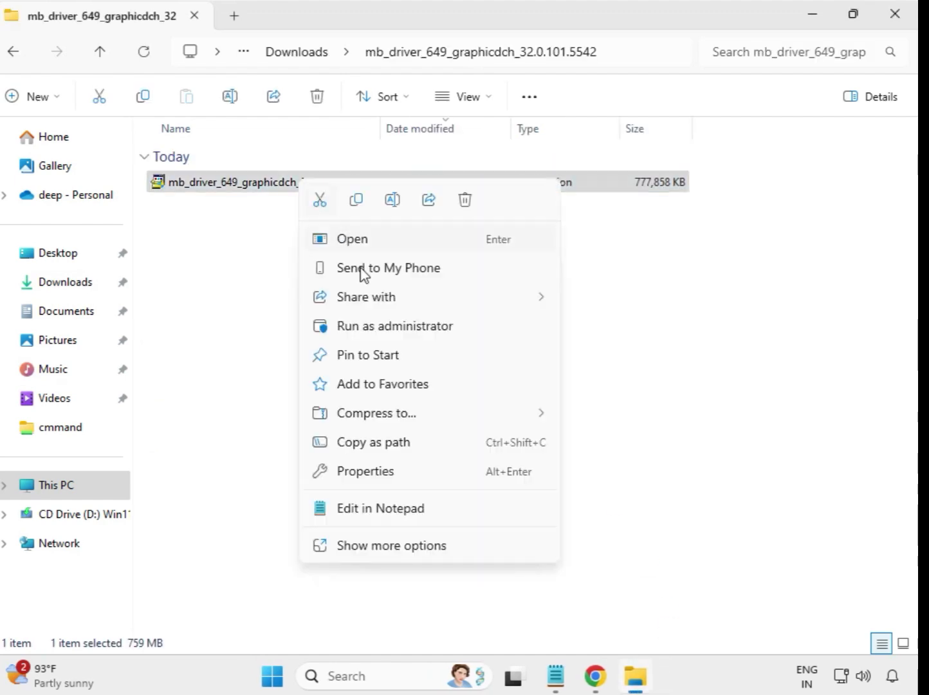
left_click(393, 328)
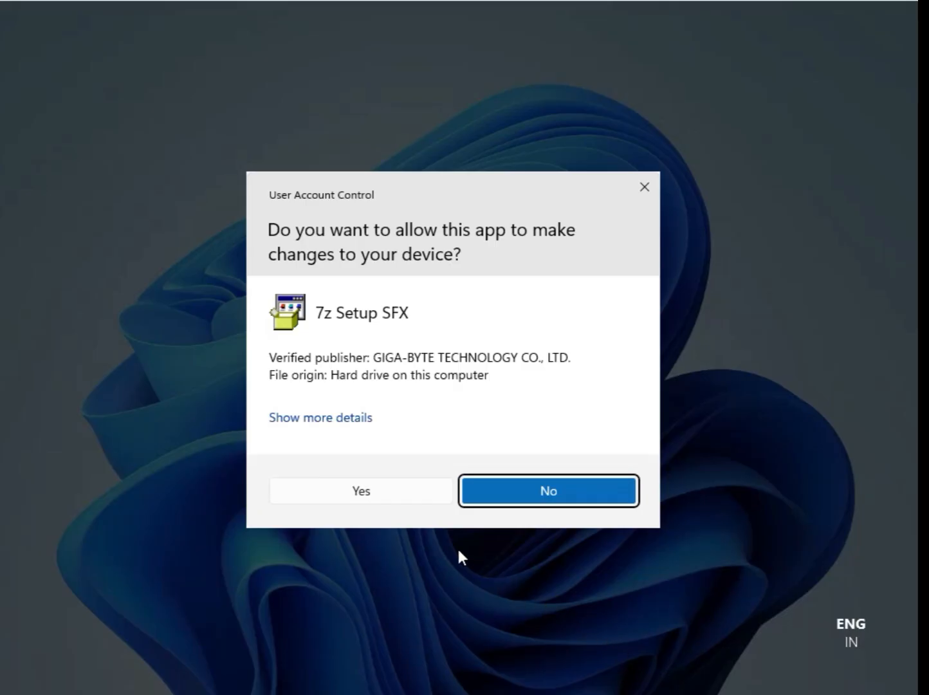
left_click(369, 491)
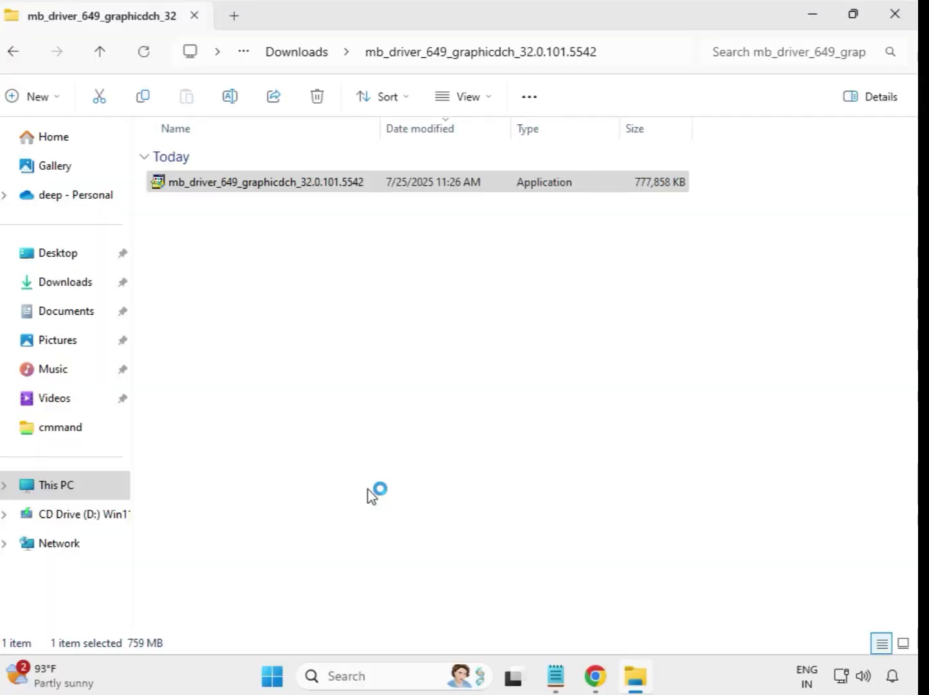